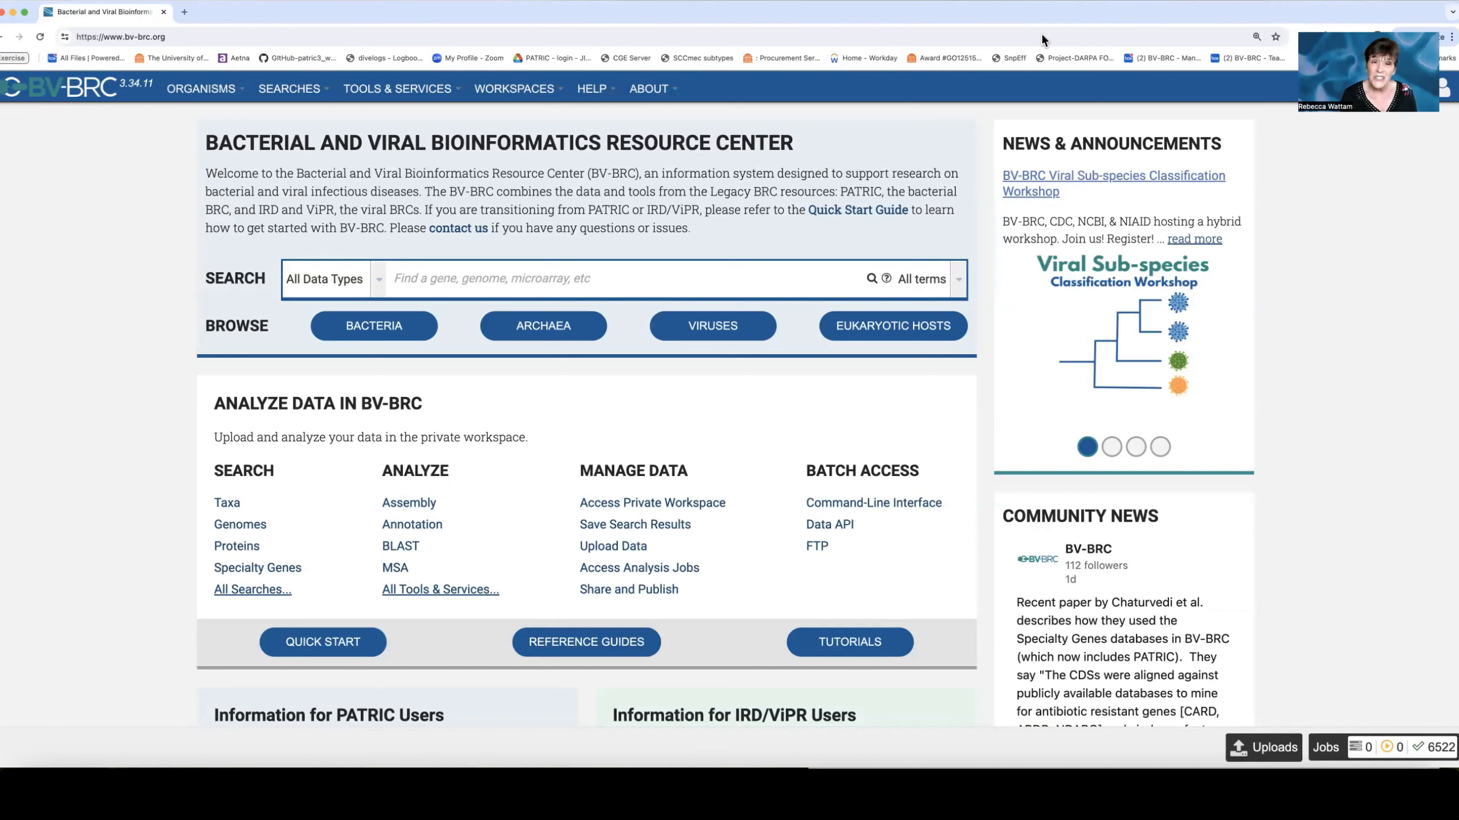
Open the Taxonomic Classification service.
{"action": "left_click", "coordinate": [406, 92]}
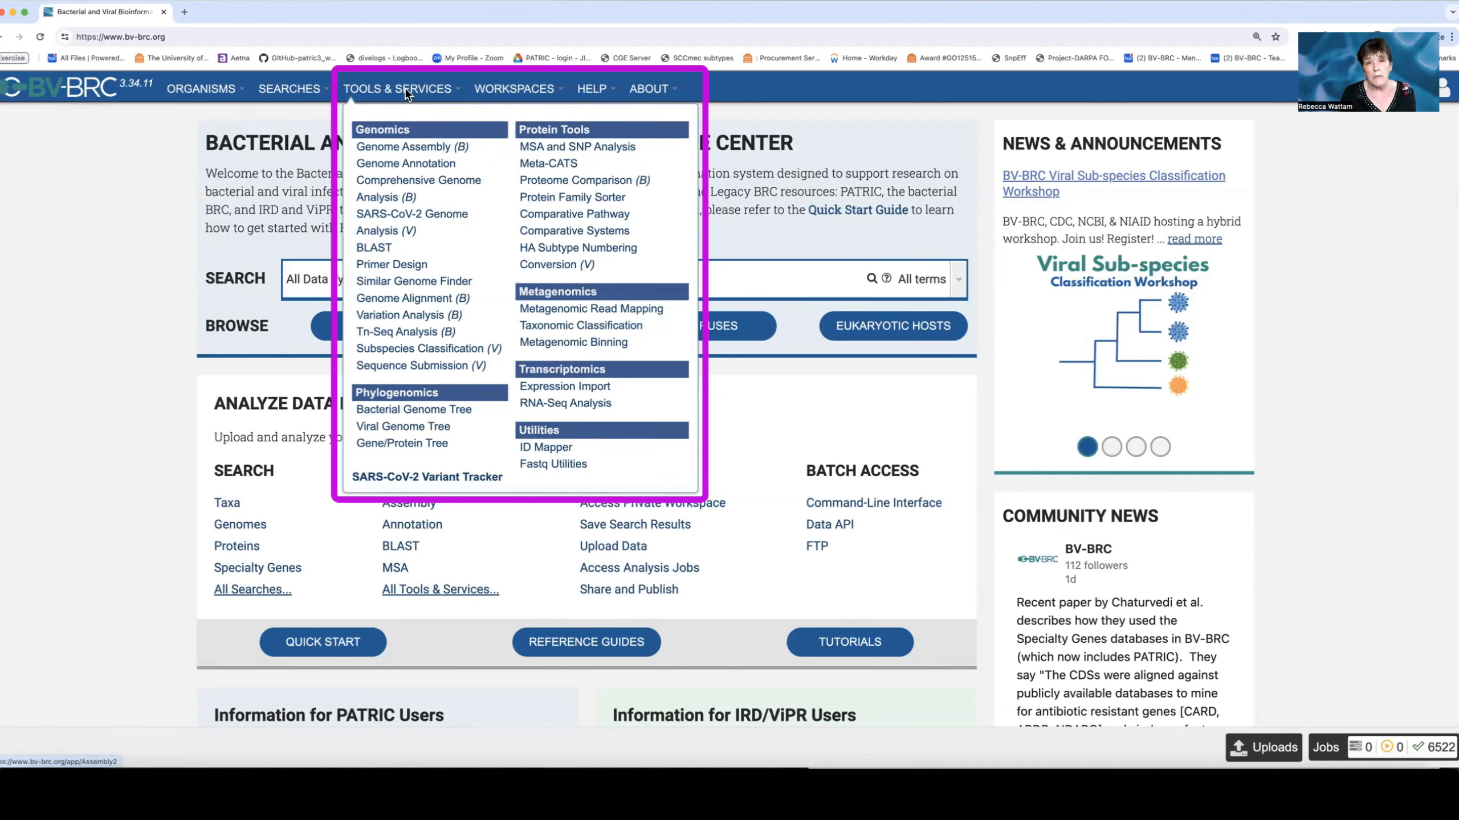
{"action": "left_click", "coordinate": [588, 327]}
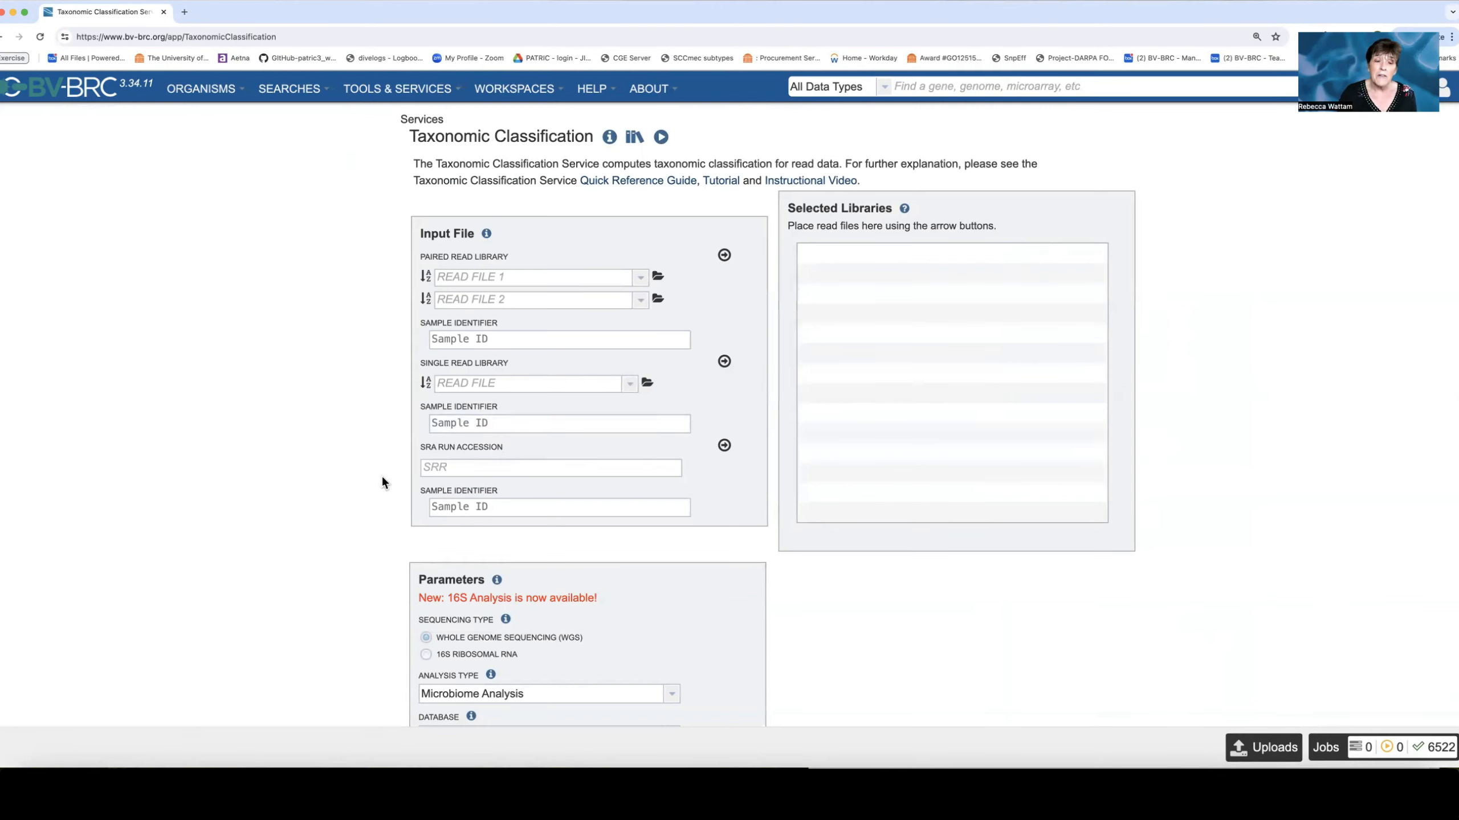
{"action": "left_click", "coordinate": [467, 467]}
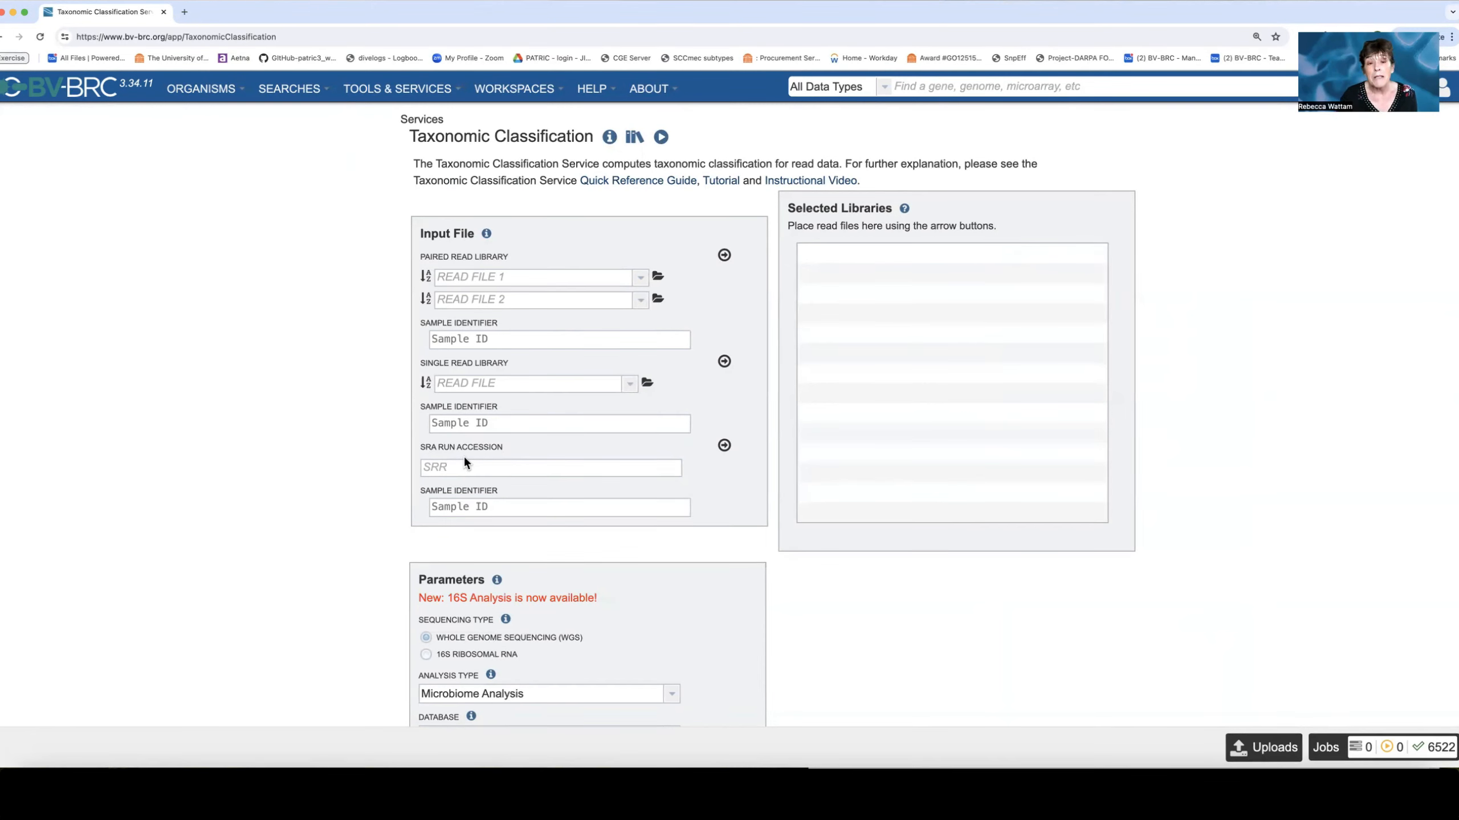
From the first paired read file chooser, create a new workspace folder named Metagenomic_Analysis_Unknown.
{"action": "left_click", "coordinate": [658, 278]}
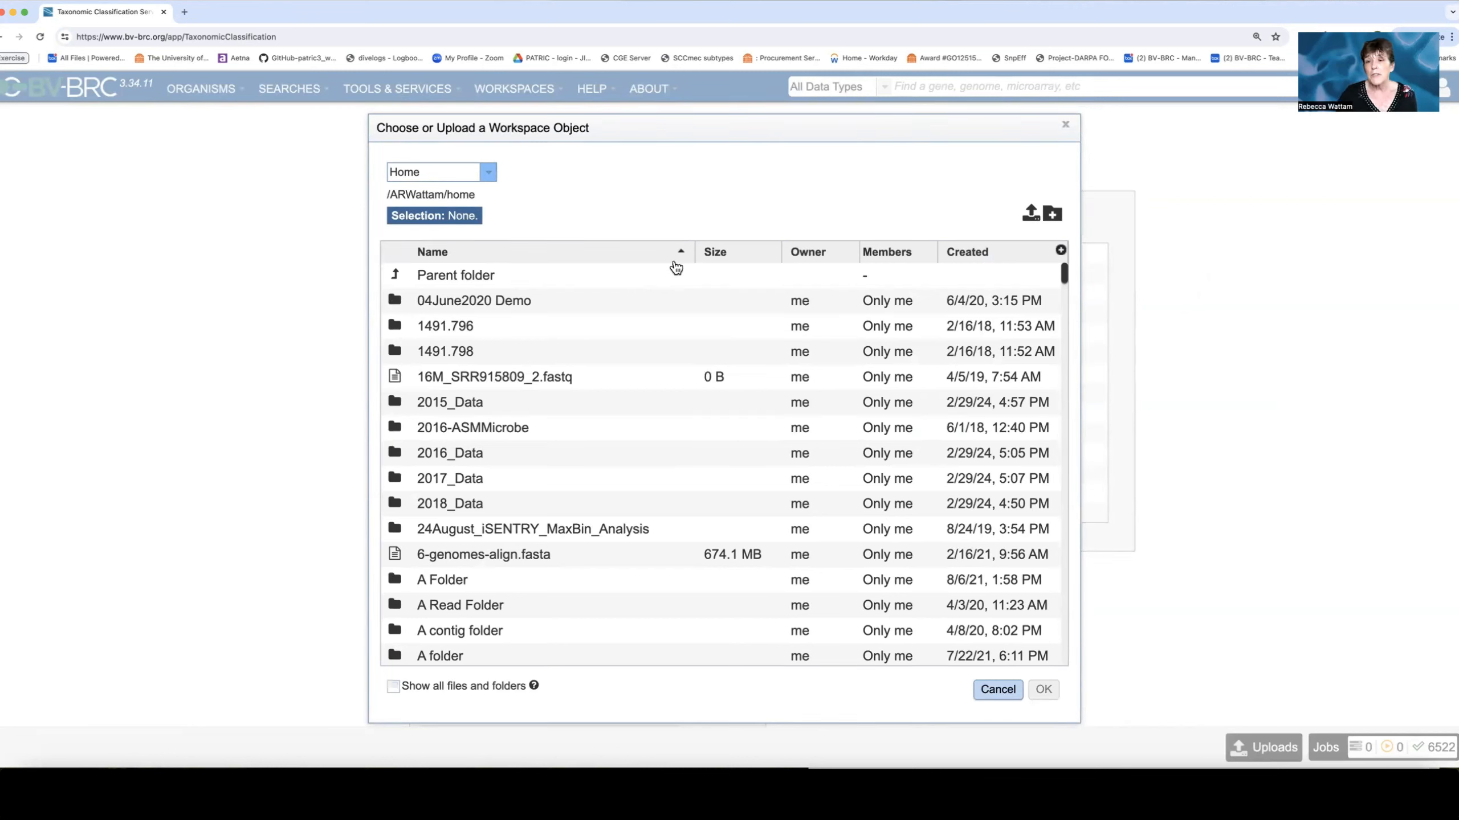
{"action": "left_click", "coordinate": [1052, 214]}
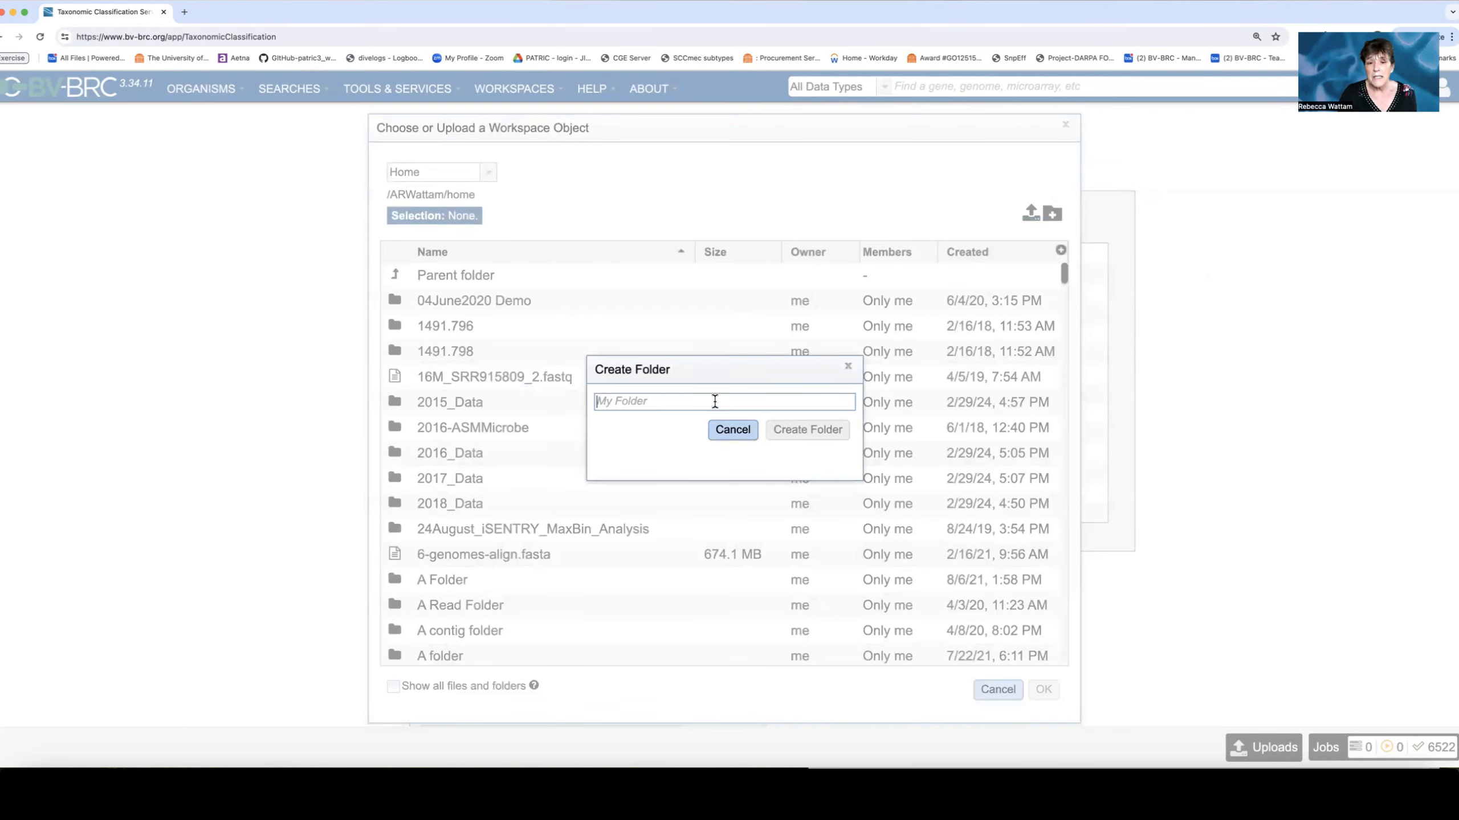
{"action": "type", "text": "Metagenomic_Analysis_Unknown"}
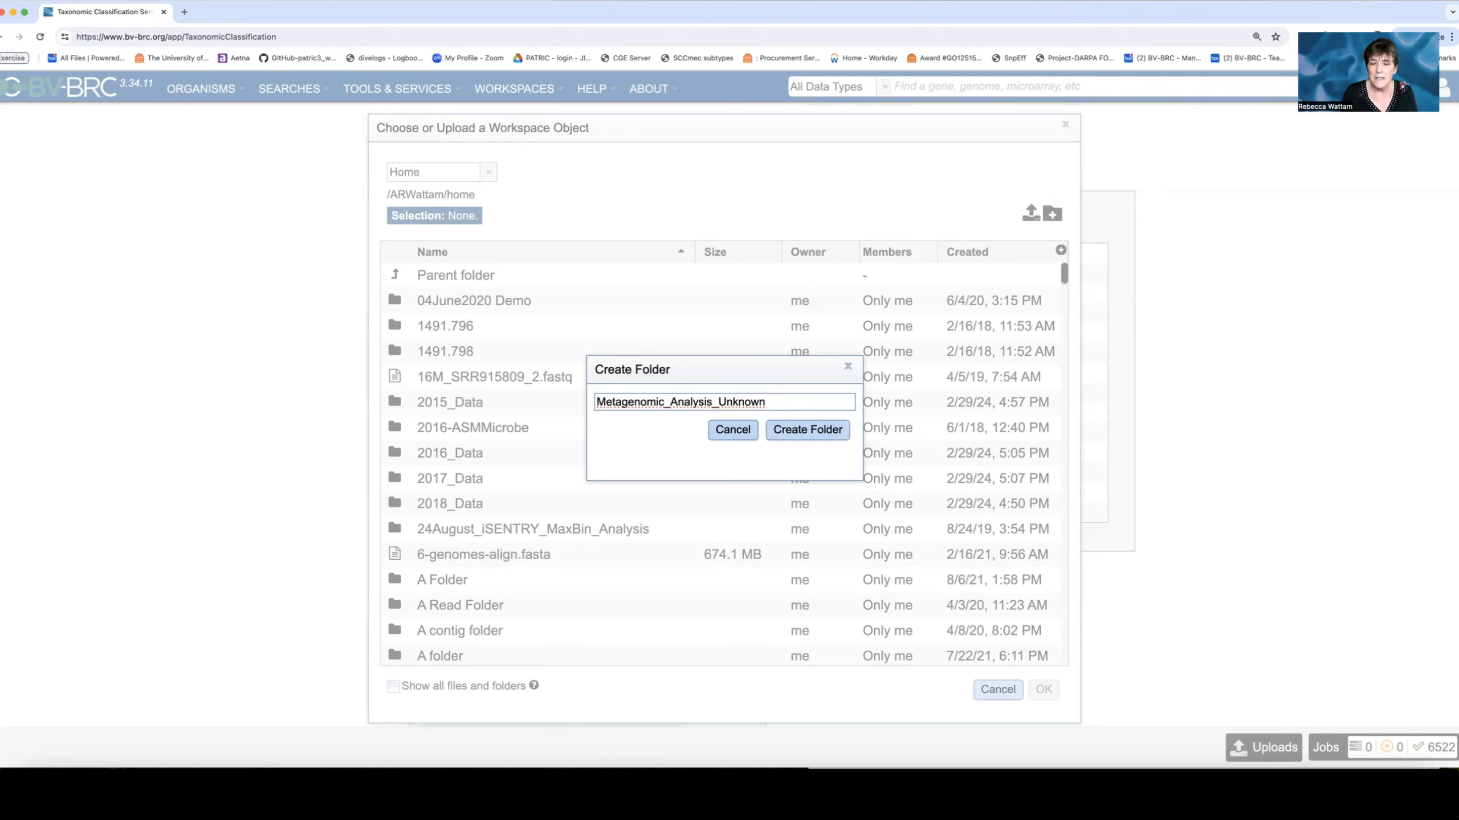
{"action": "left_click", "coordinate": [795, 432]}
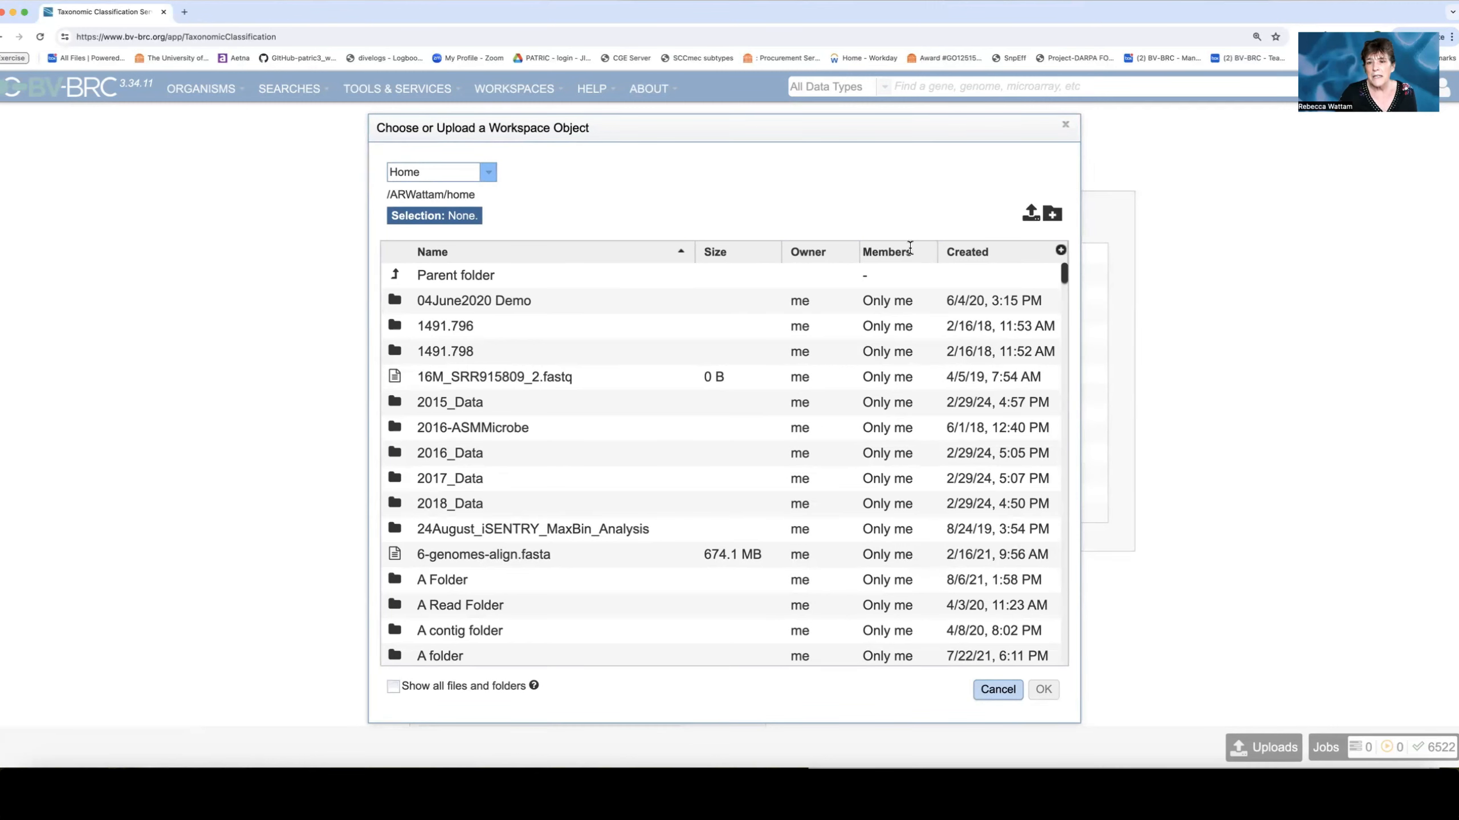
Sort the workspace objects by creation date and open the Metagenomic_Analysis_Unknown folder.
{"action": "left_click", "coordinate": [971, 253]}
{"action": "left_click", "coordinate": [972, 256]}
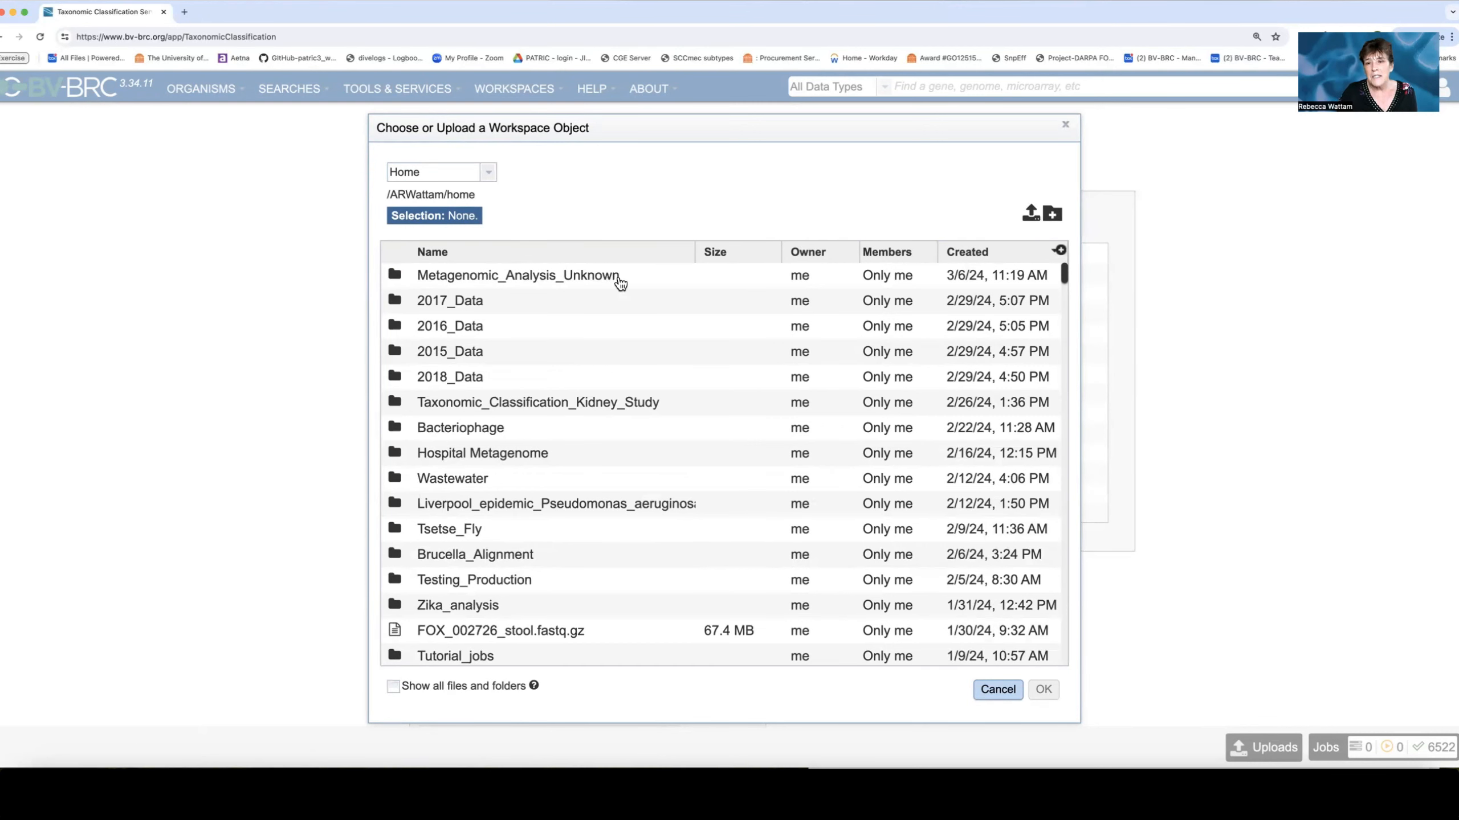
{"action": "left_click", "coordinate": [395, 279]}
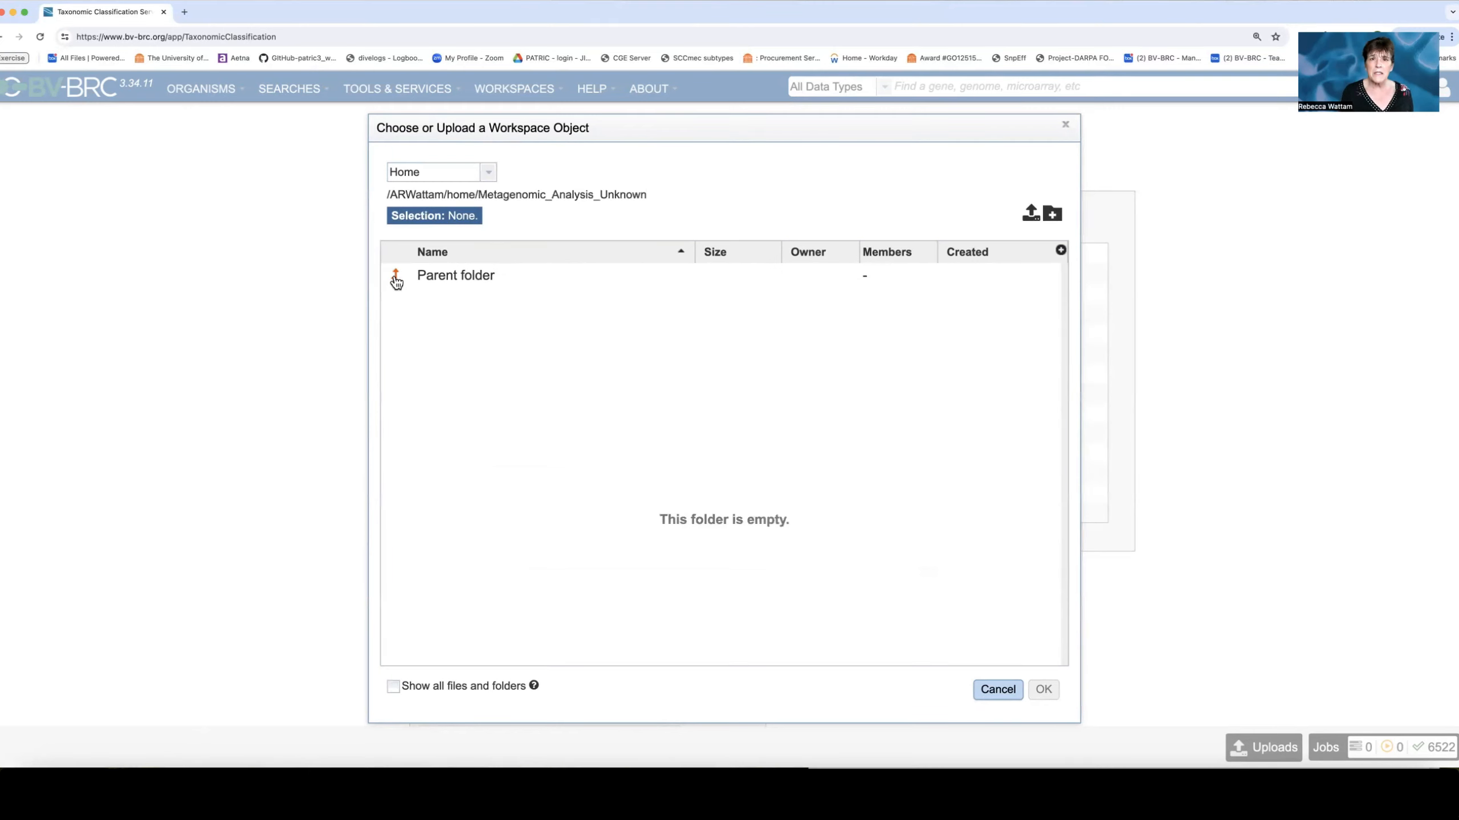
Upload Unknown_1.fastq from Downloads as Reads into the folder and use it as read file 1.
{"action": "left_click", "coordinate": [1031, 216]}
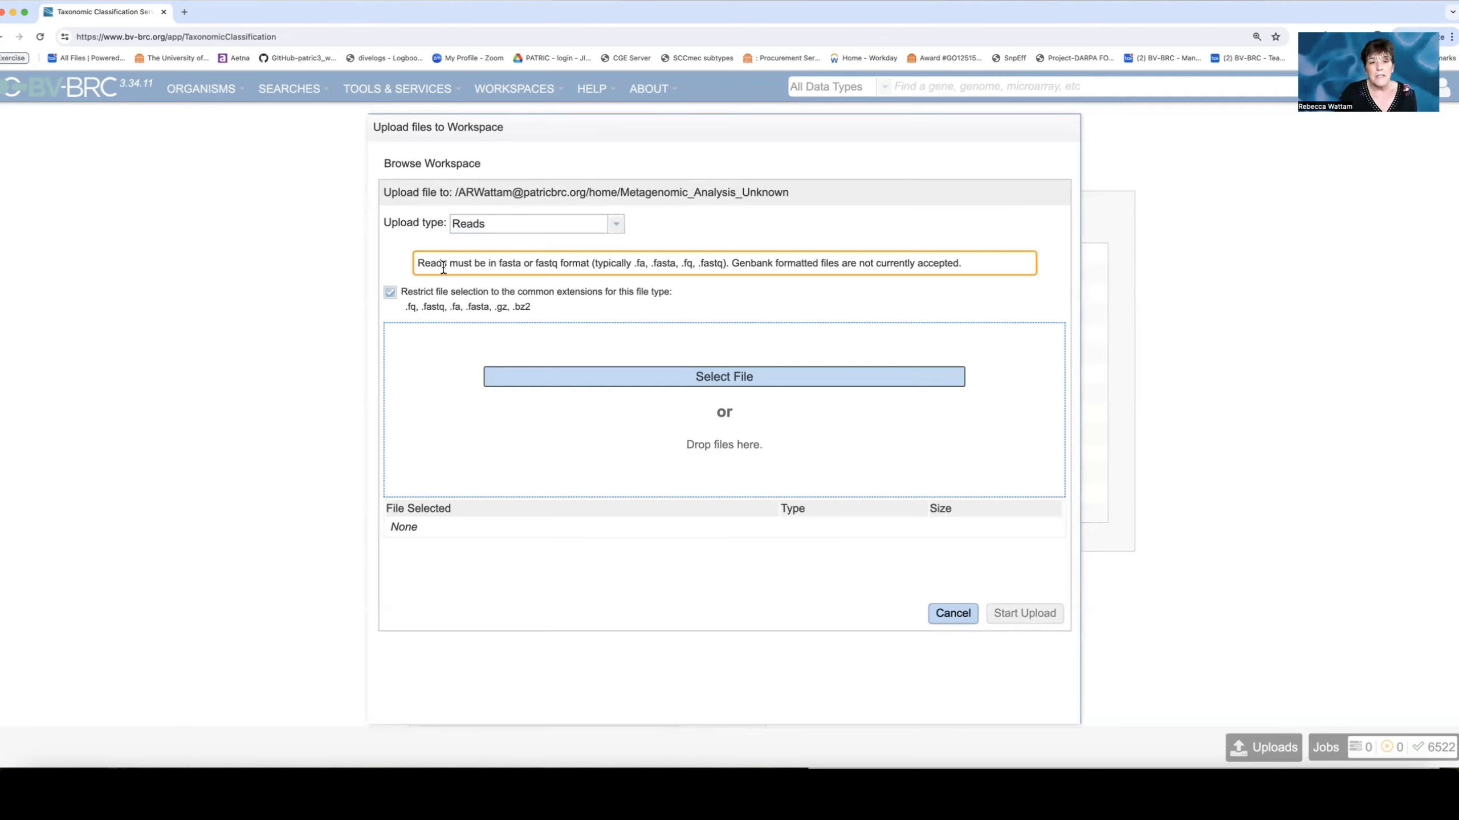
{"action": "left_click_drag", "start_coordinate": [419, 263], "coordinate": [728, 267]}
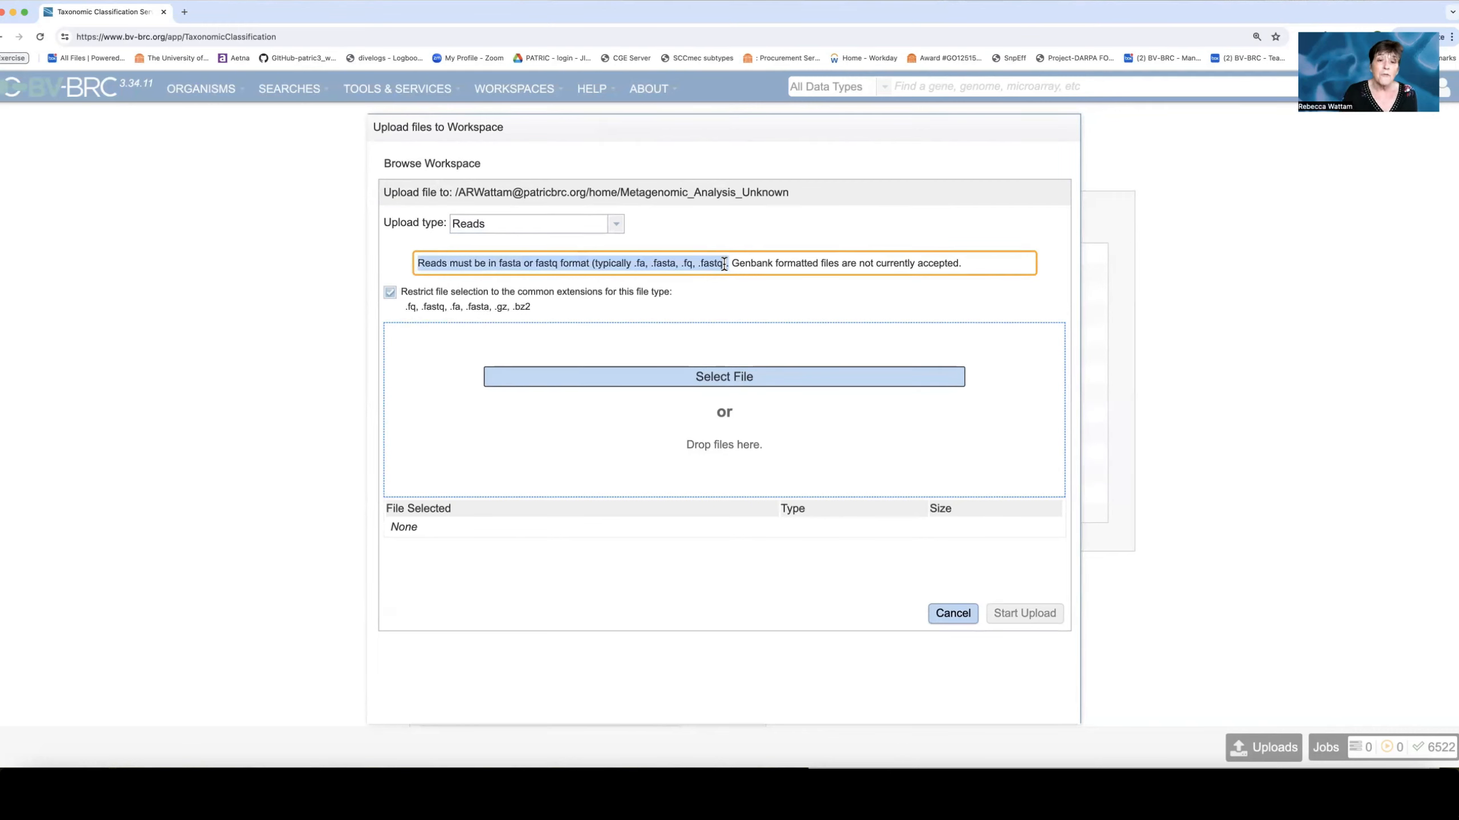
{"action": "left_click", "coordinate": [724, 384]}
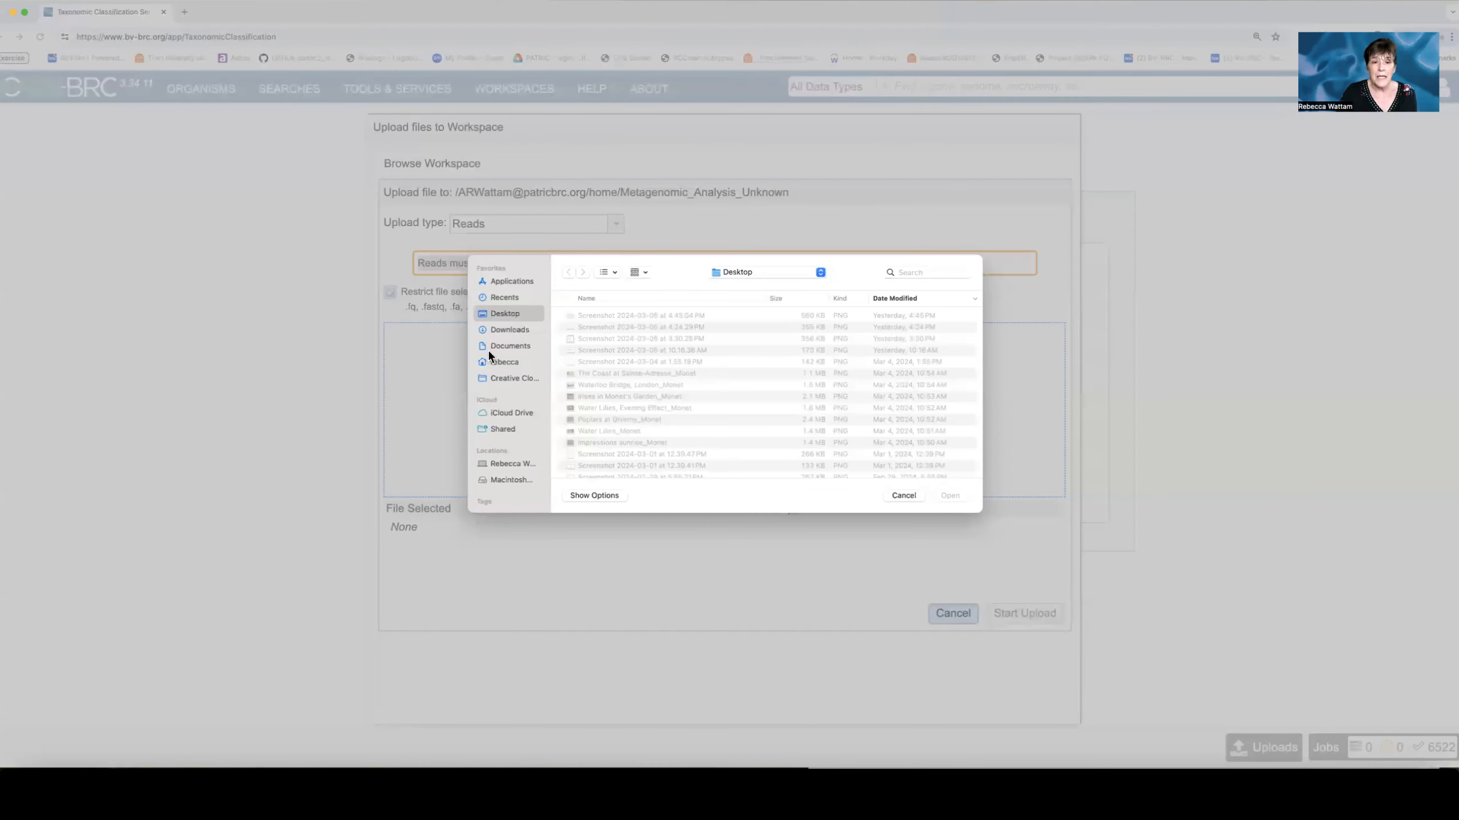
{"action": "left_click", "coordinate": [494, 329]}
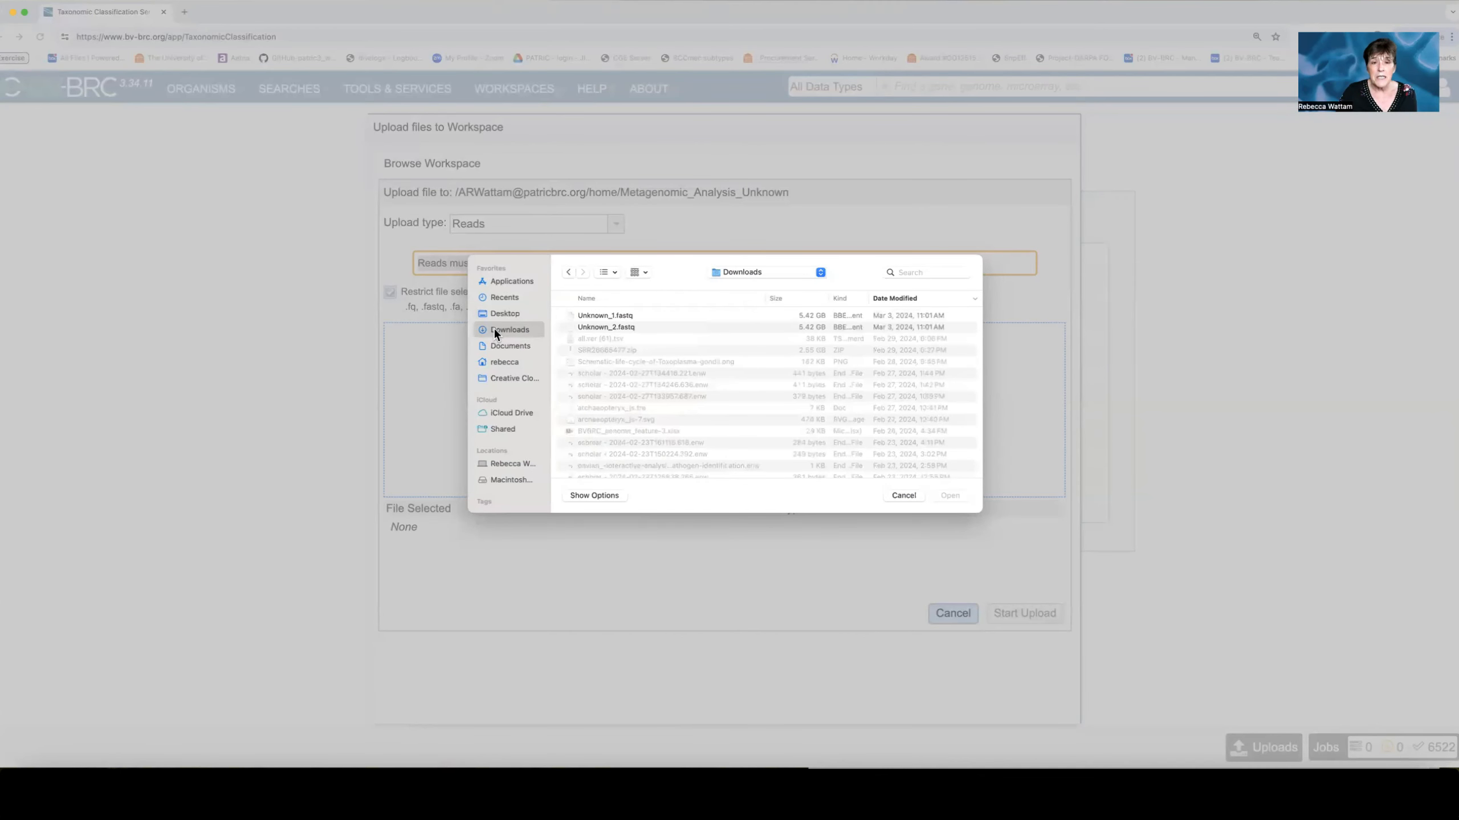
{"action": "left_click", "coordinate": [643, 315]}
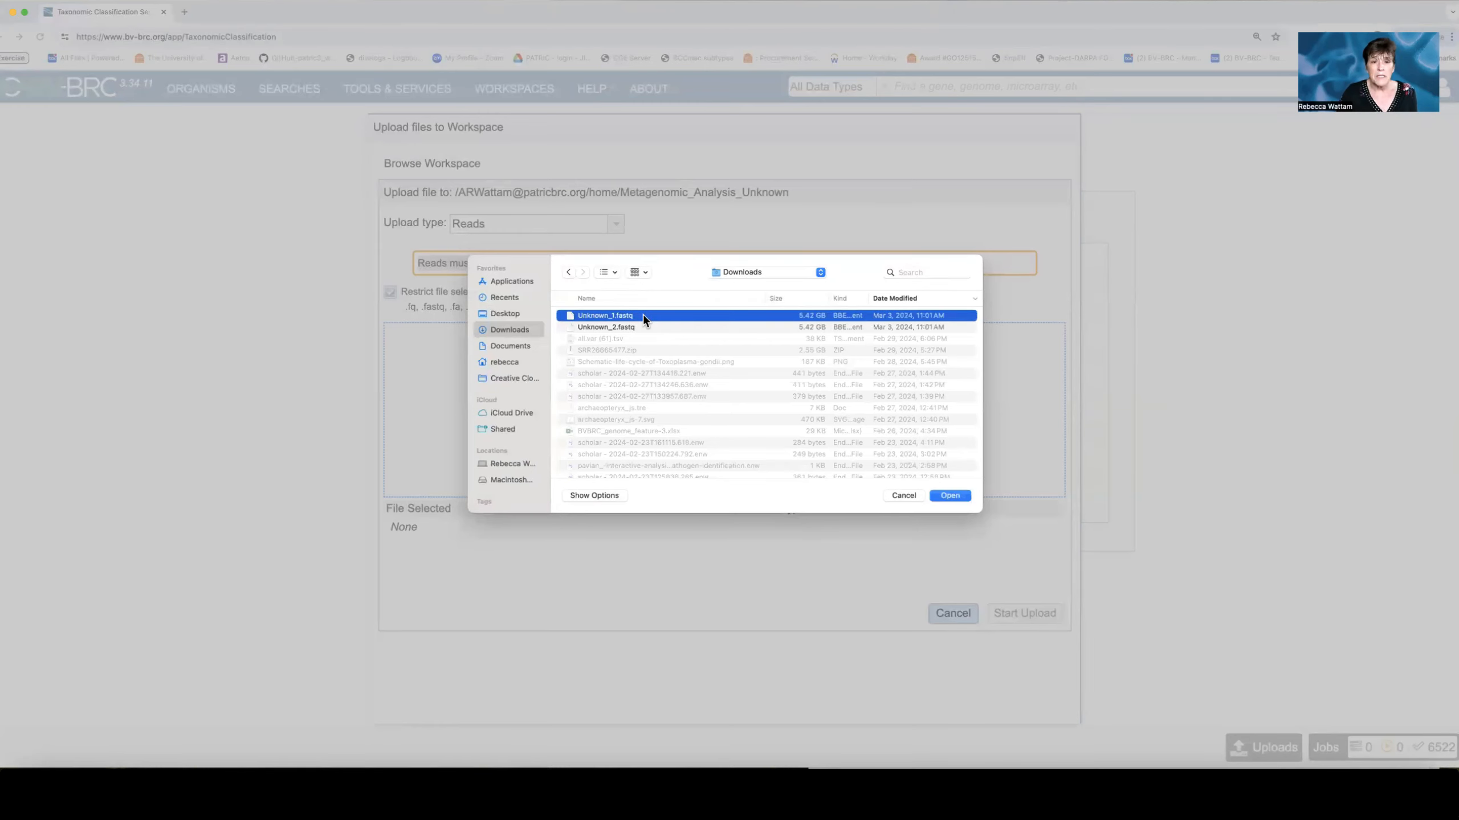
{"action": "left_click", "coordinate": [954, 497]}
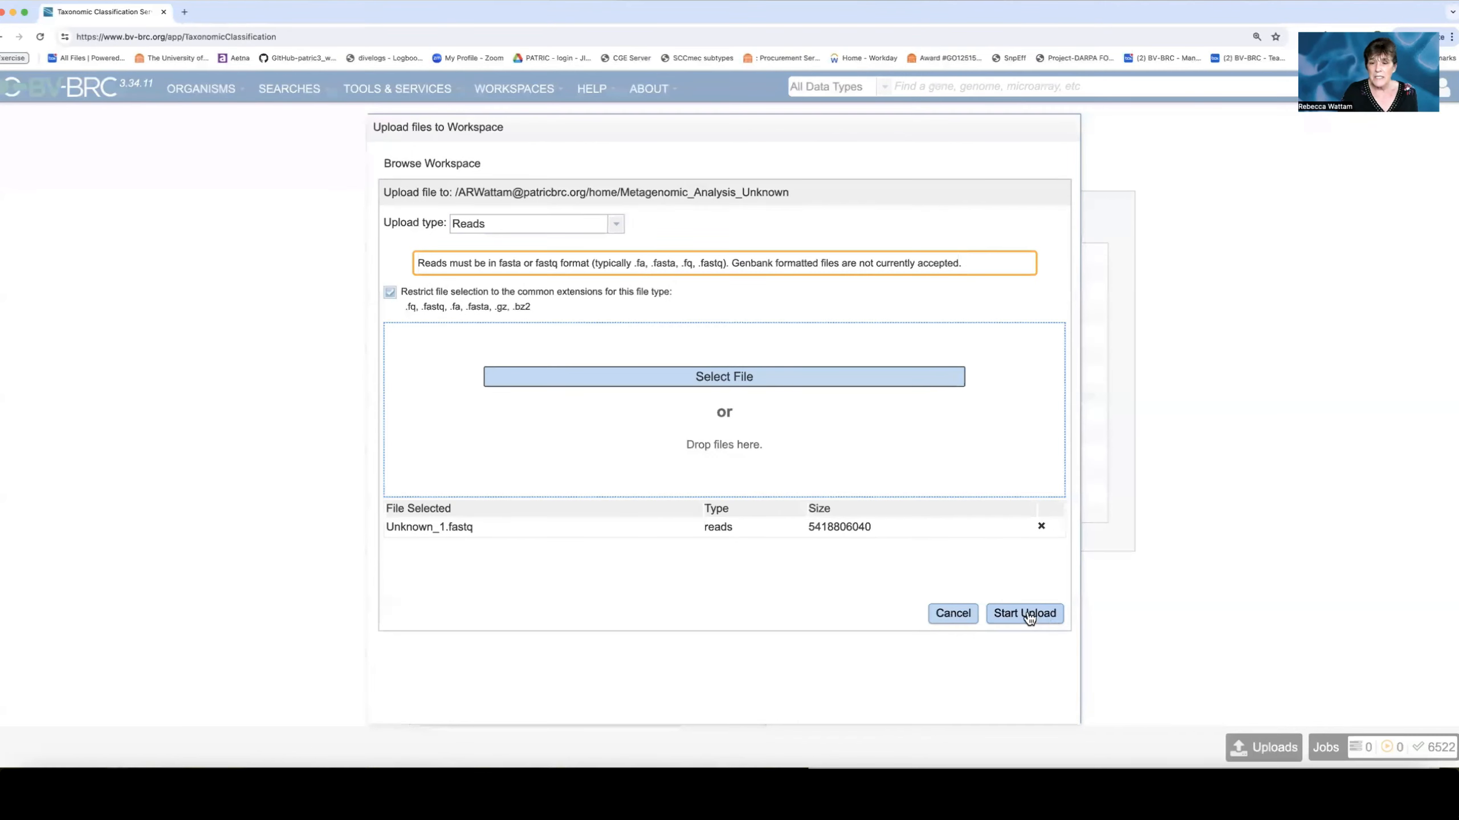
{"action": "left_click", "coordinate": [1027, 615]}
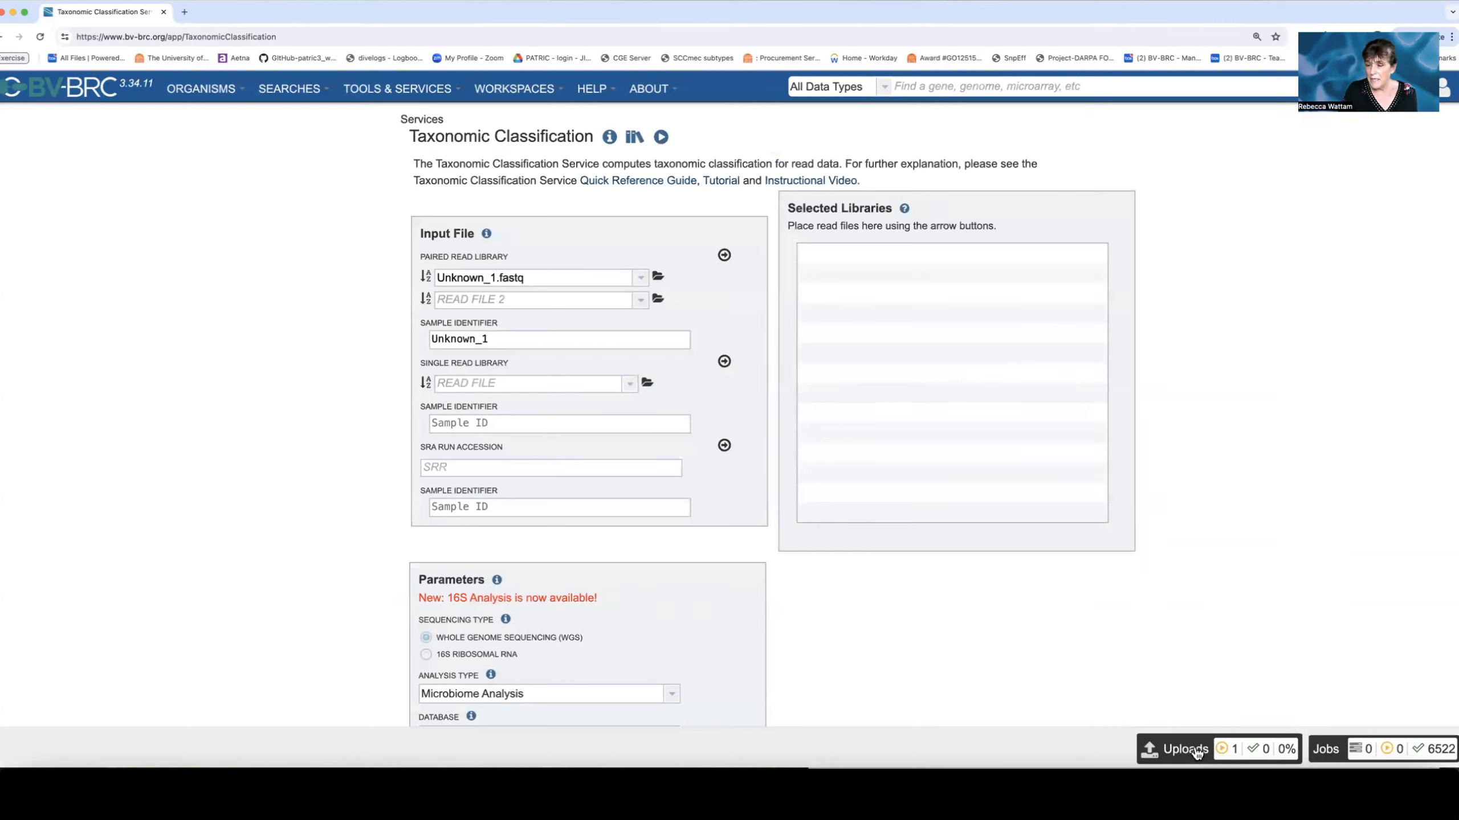
Open the chooser for the second read file, sort by creation date, and enter Metagenomic_Analysis_Unknown.
{"action": "left_click", "coordinate": [1196, 753]}
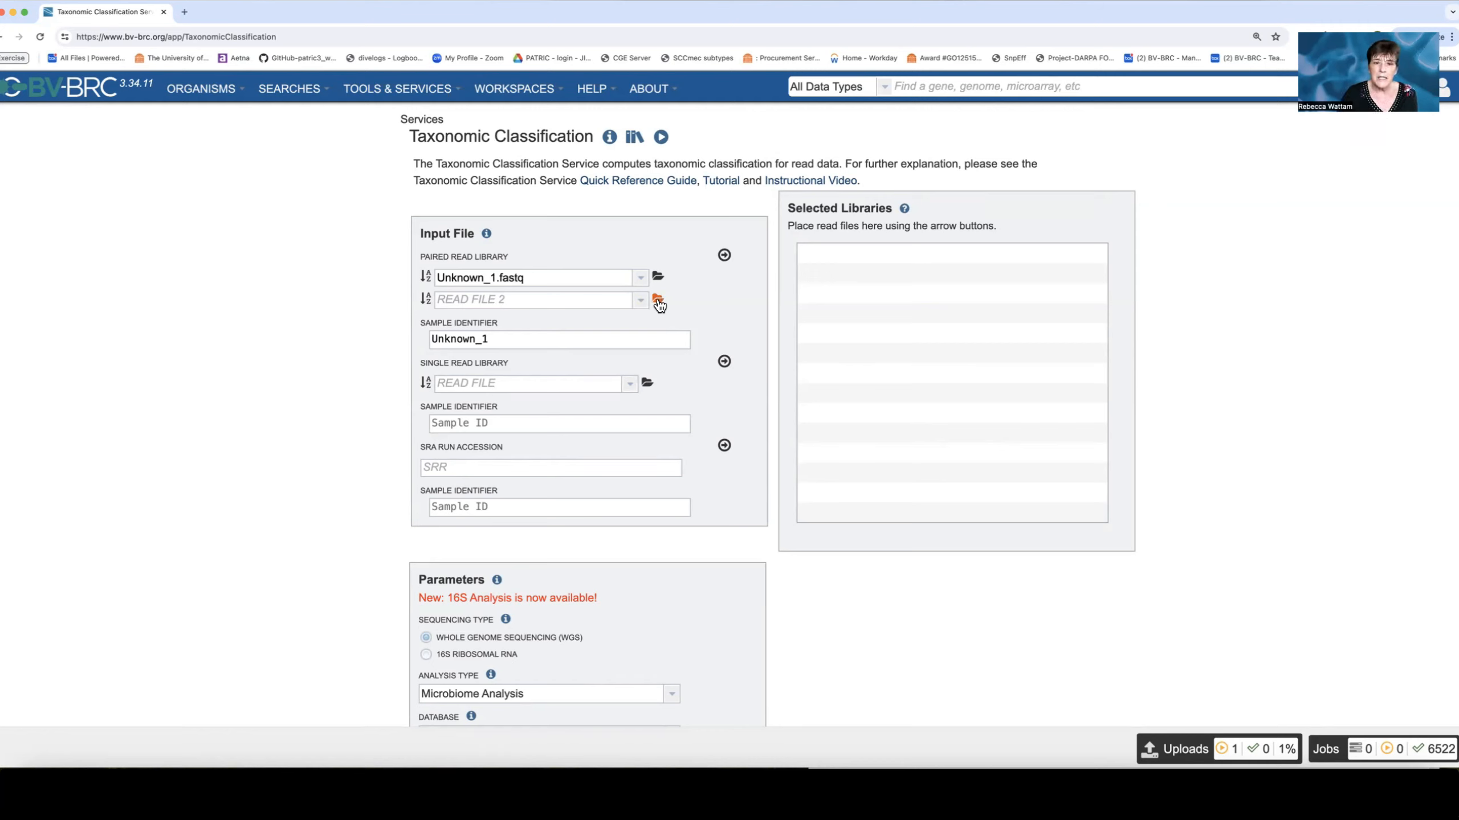
{"action": "left_click", "coordinate": [659, 300]}
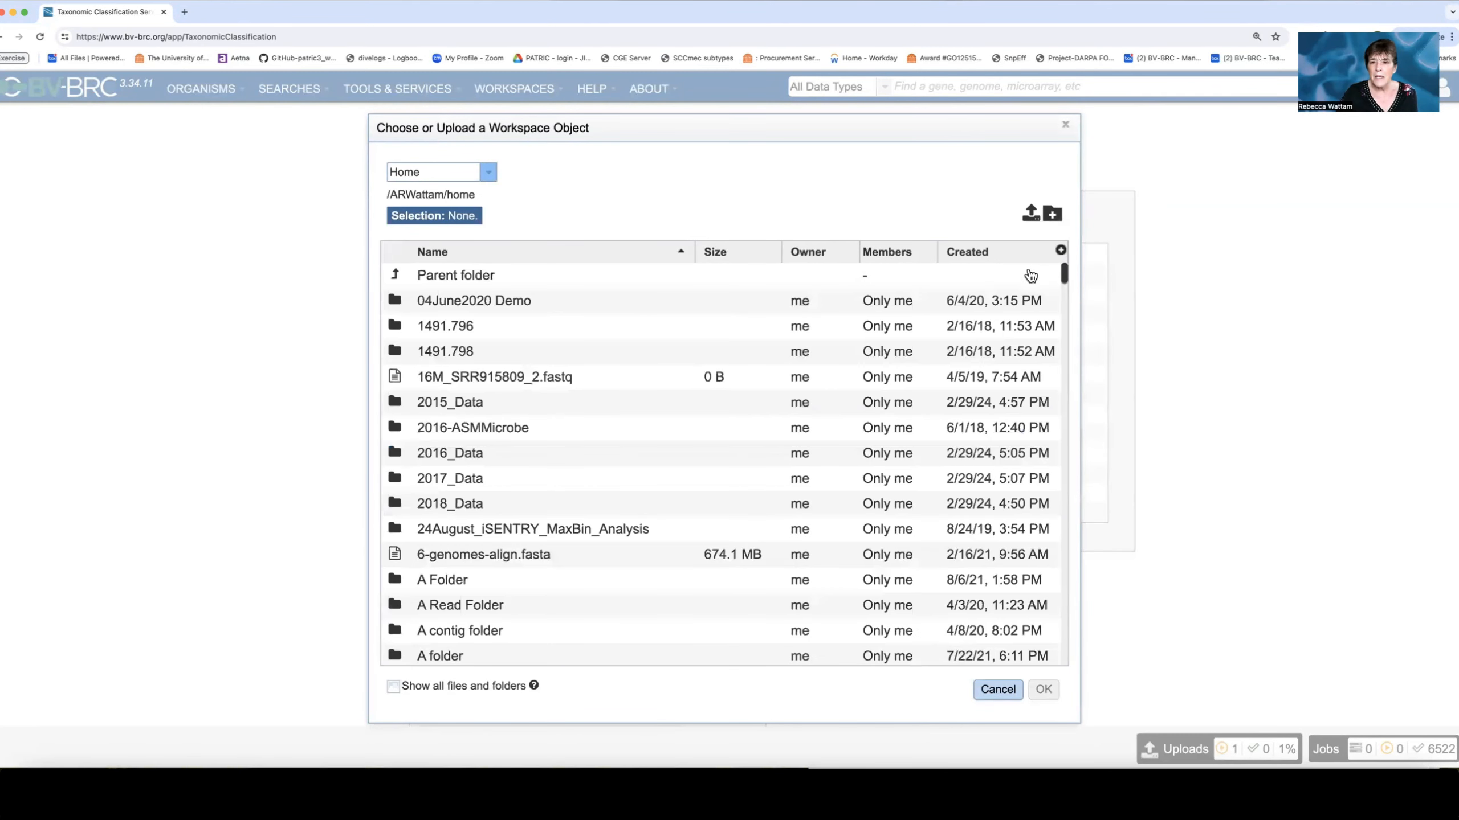
{"action": "left_click", "coordinate": [976, 257]}
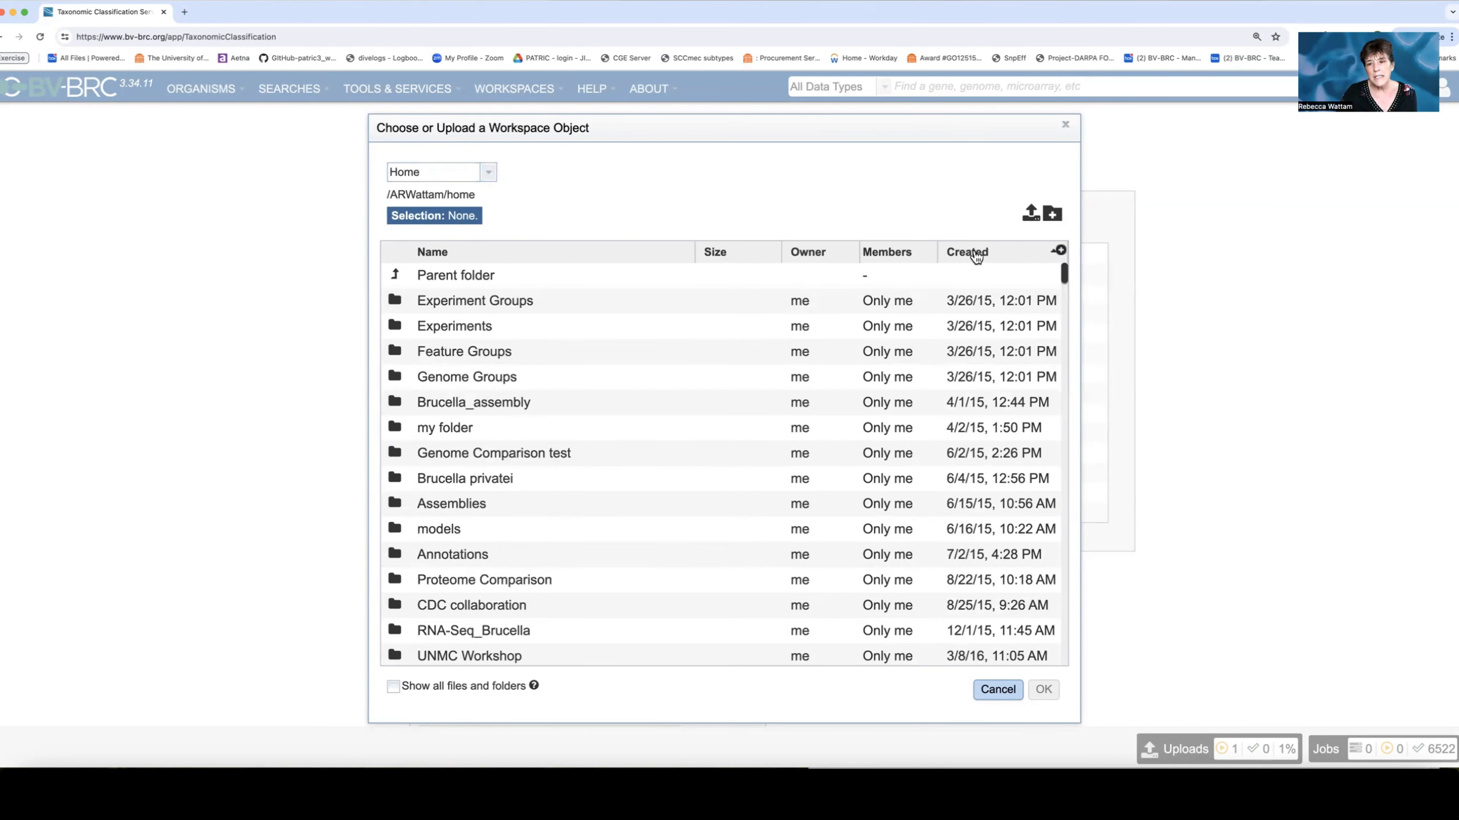
{"action": "left_click", "coordinate": [976, 255]}
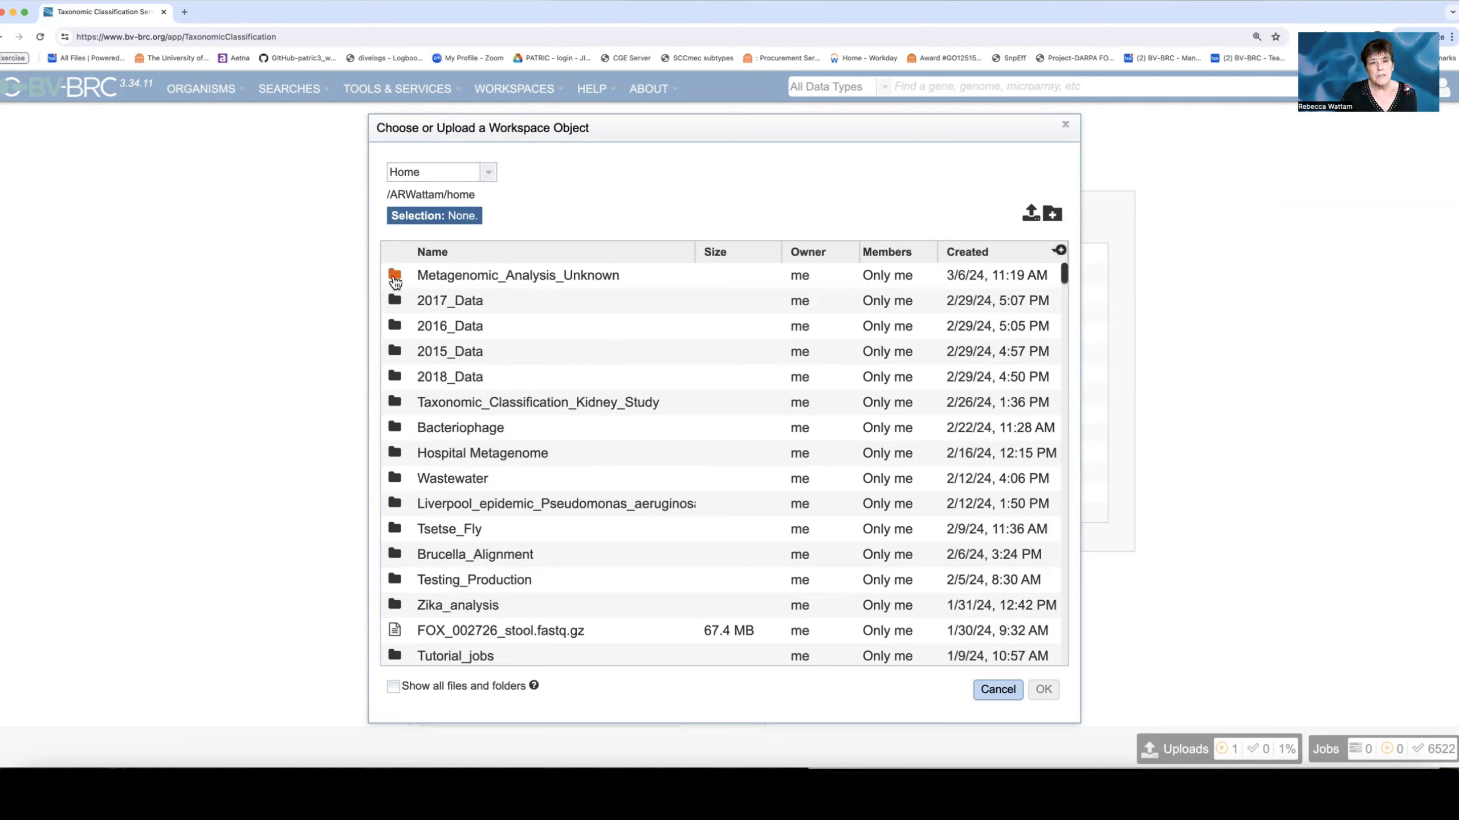
{"action": "left_click", "coordinate": [395, 278]}
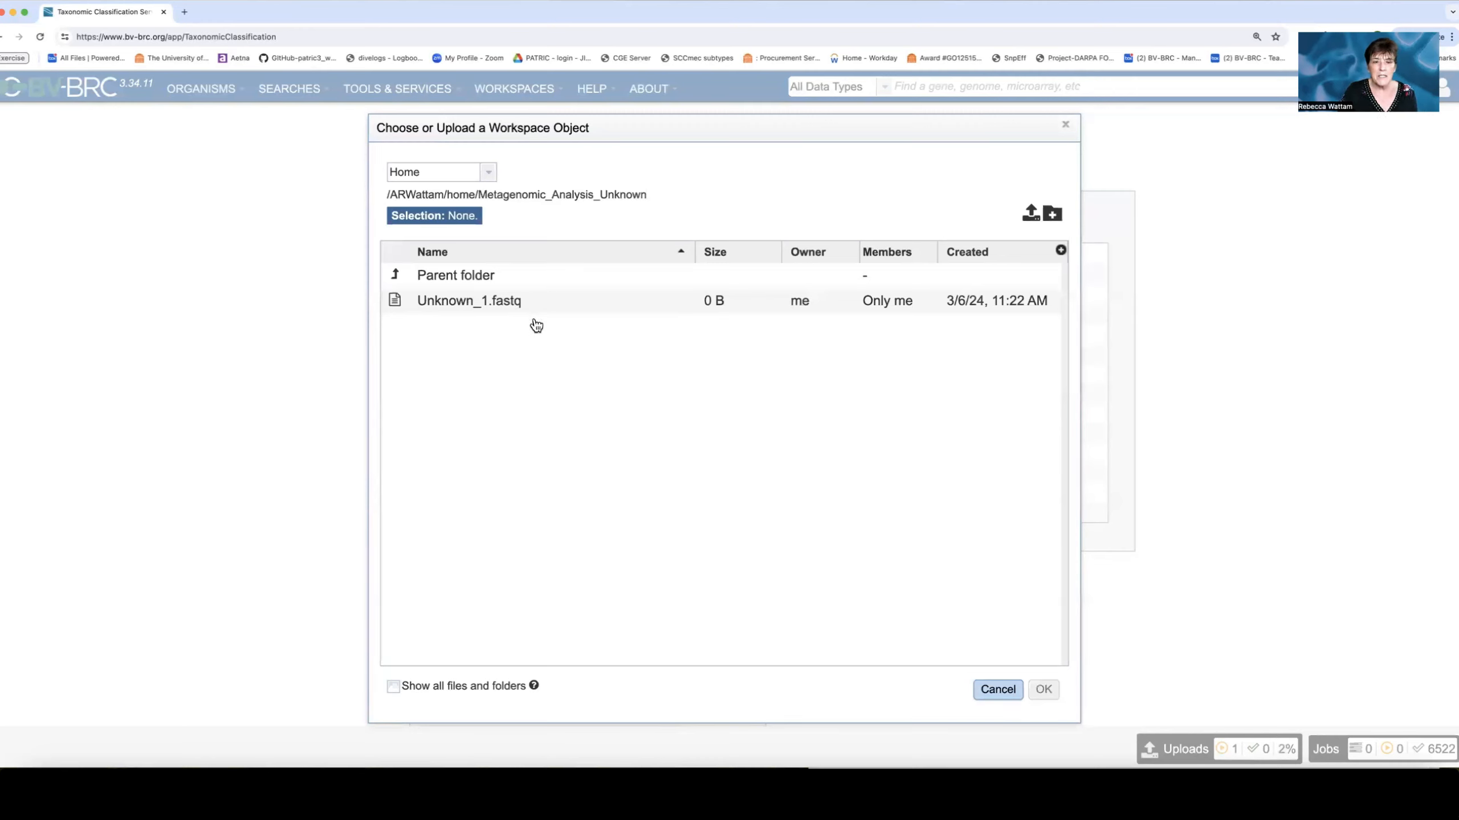
Upload Unknown_2.fastq from Downloads as read file 2 and check the progress of both uploads.
{"action": "left_click", "coordinate": [1030, 214]}
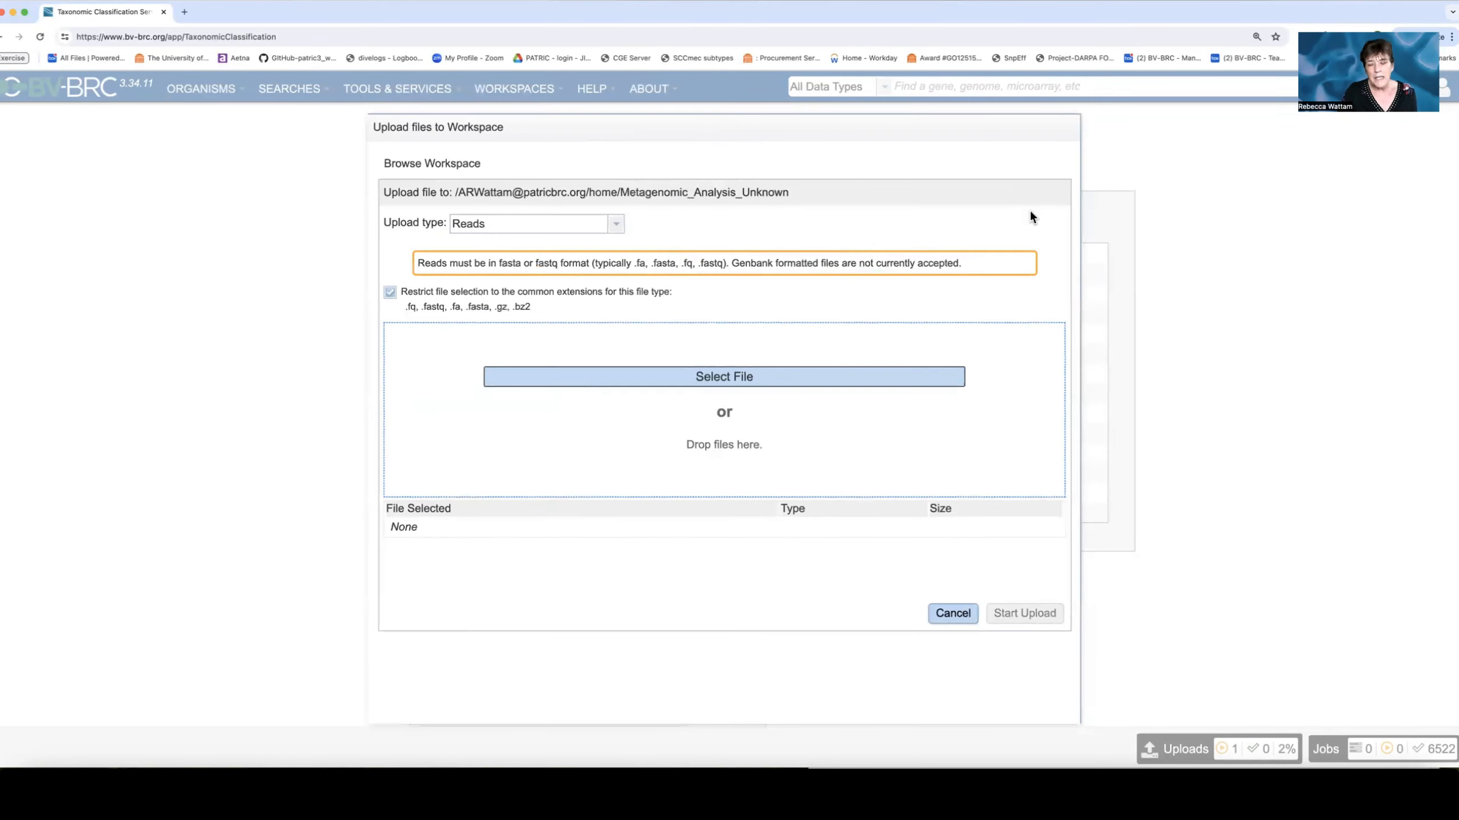
{"action": "left_click", "coordinate": [715, 378]}
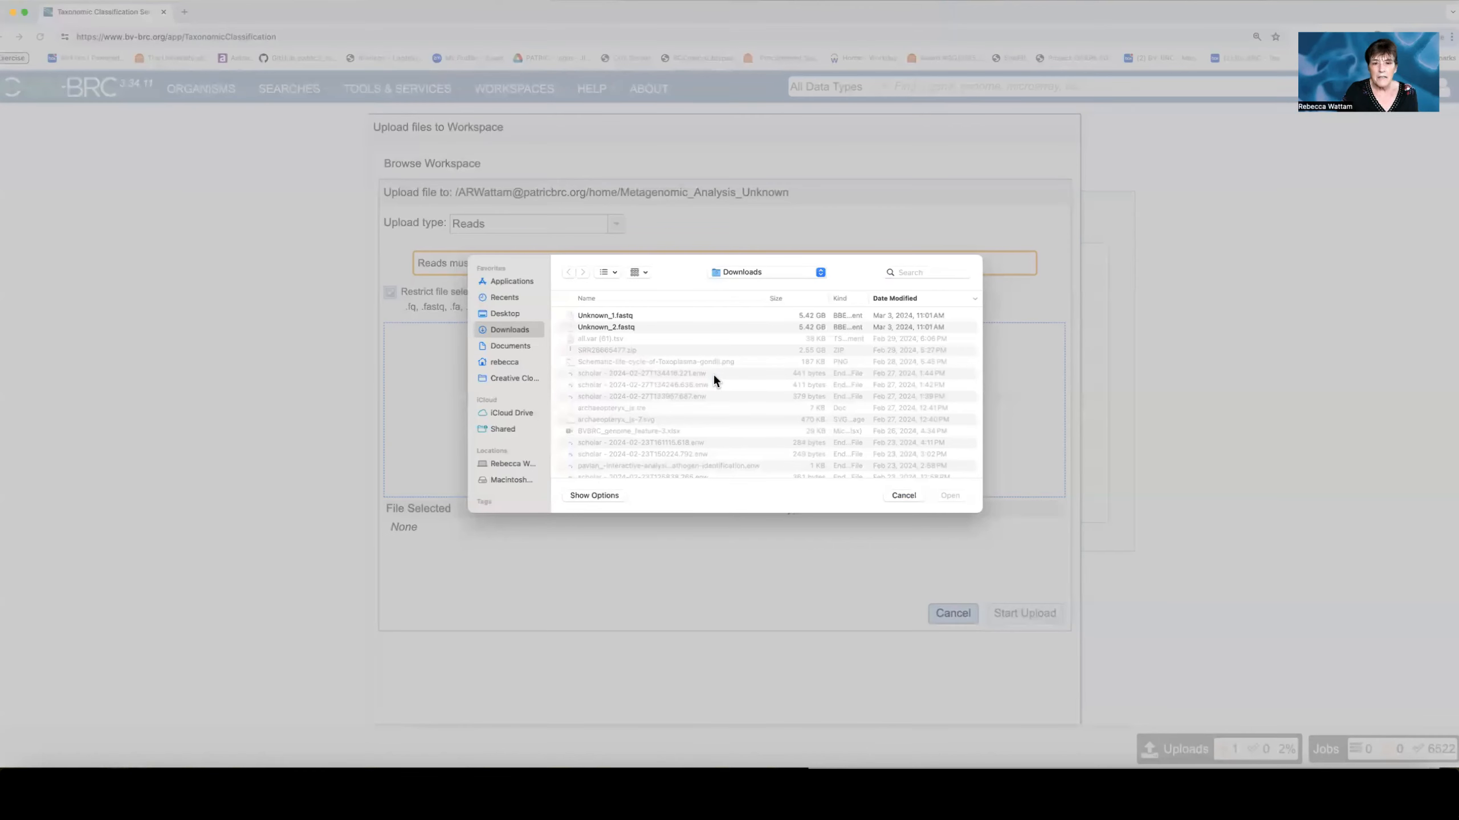
{"action": "left_click", "coordinate": [672, 327]}
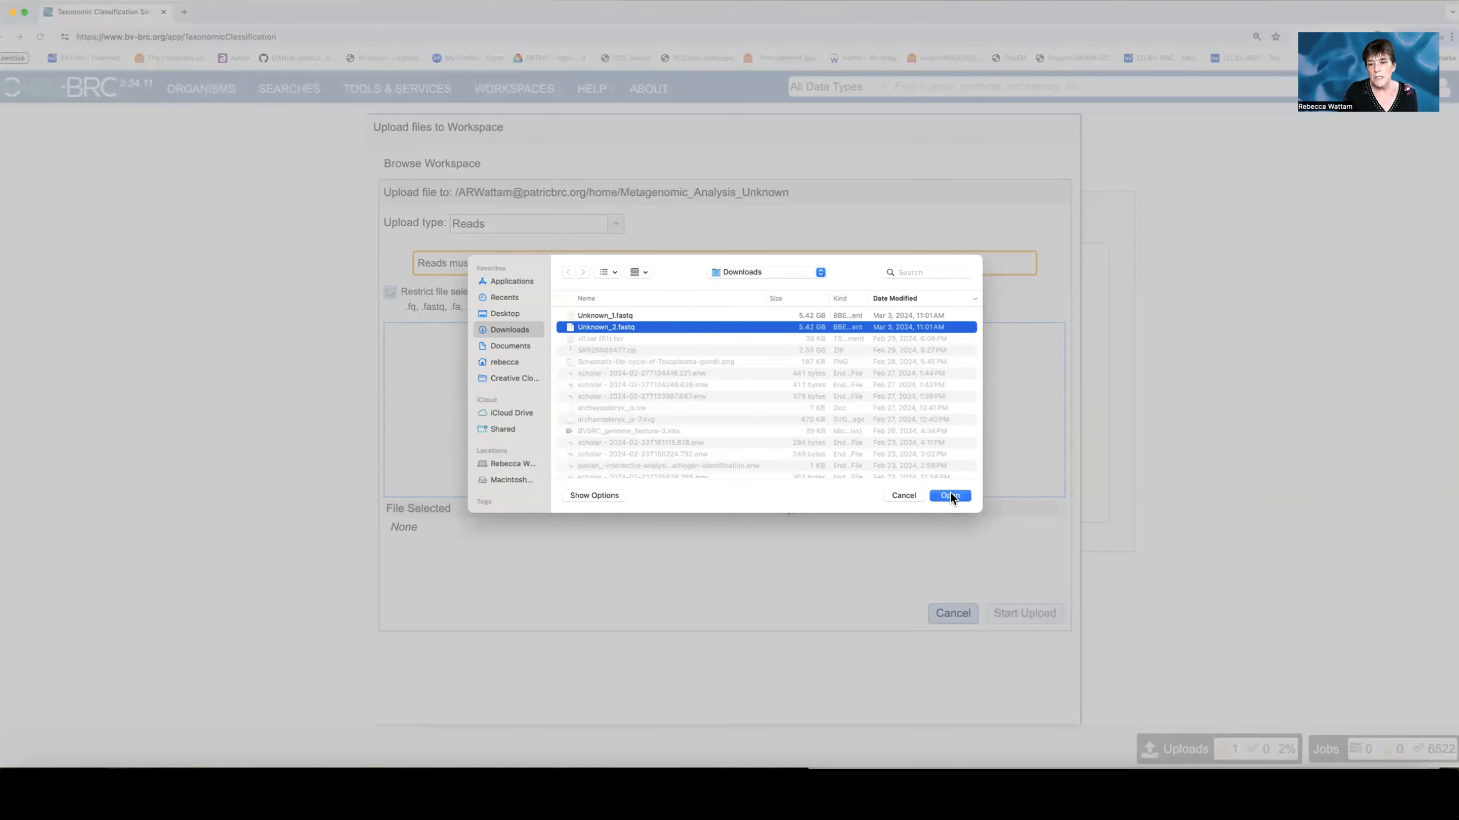
{"action": "left_click", "coordinate": [950, 495]}
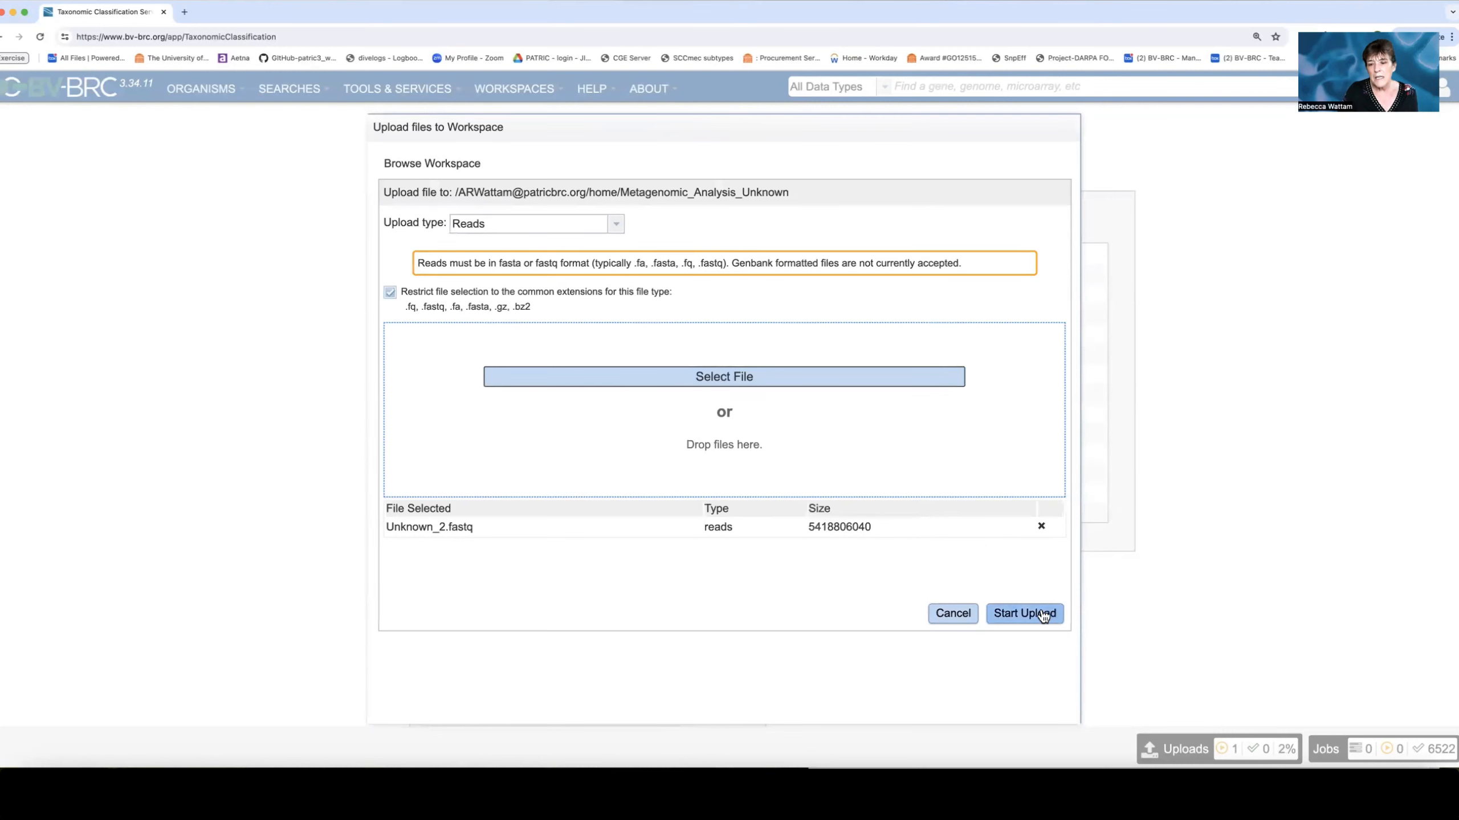
{"action": "left_click", "coordinate": [1024, 614]}
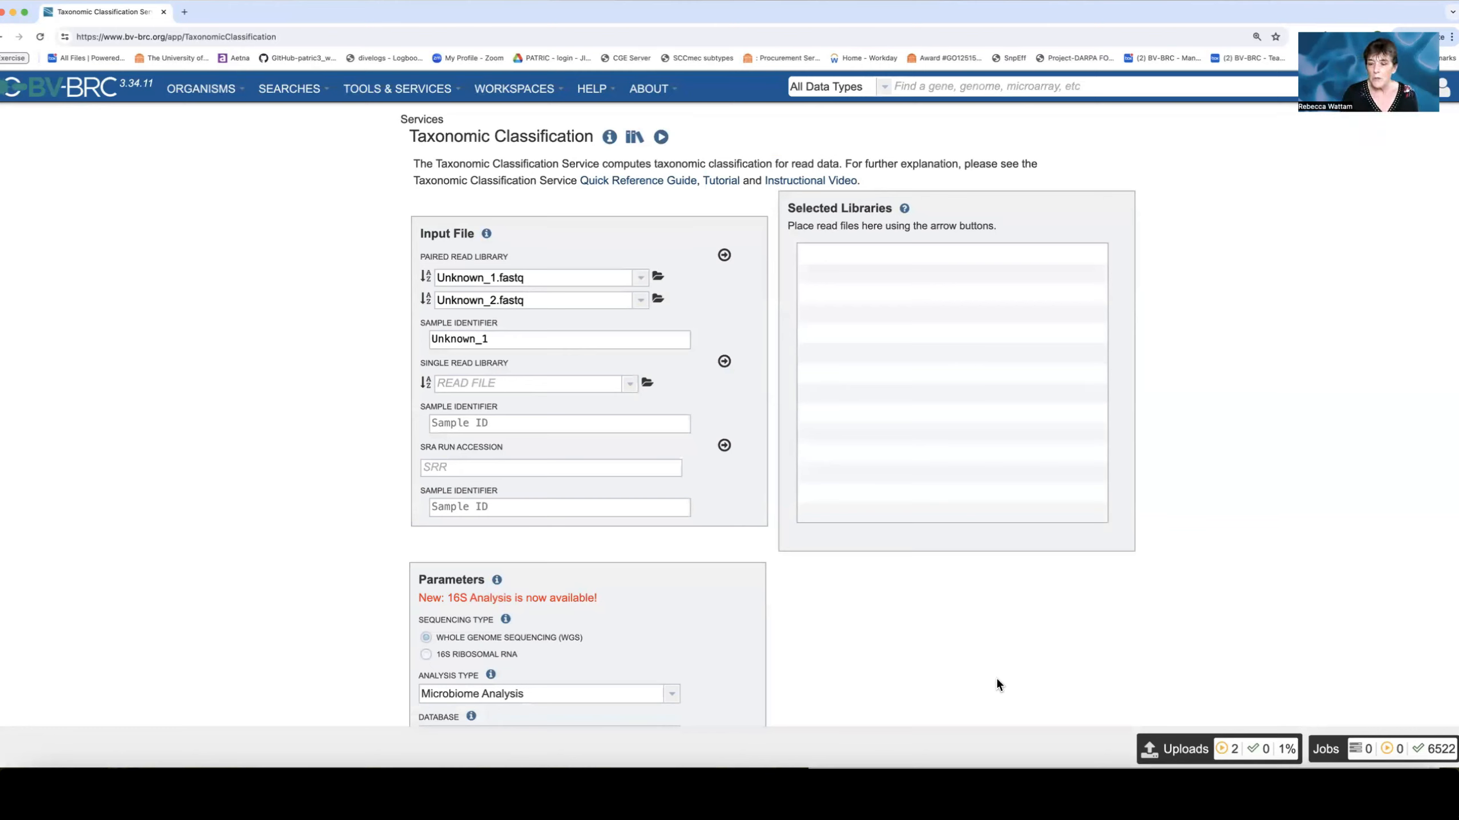
{"action": "left_click", "coordinate": [1188, 753]}
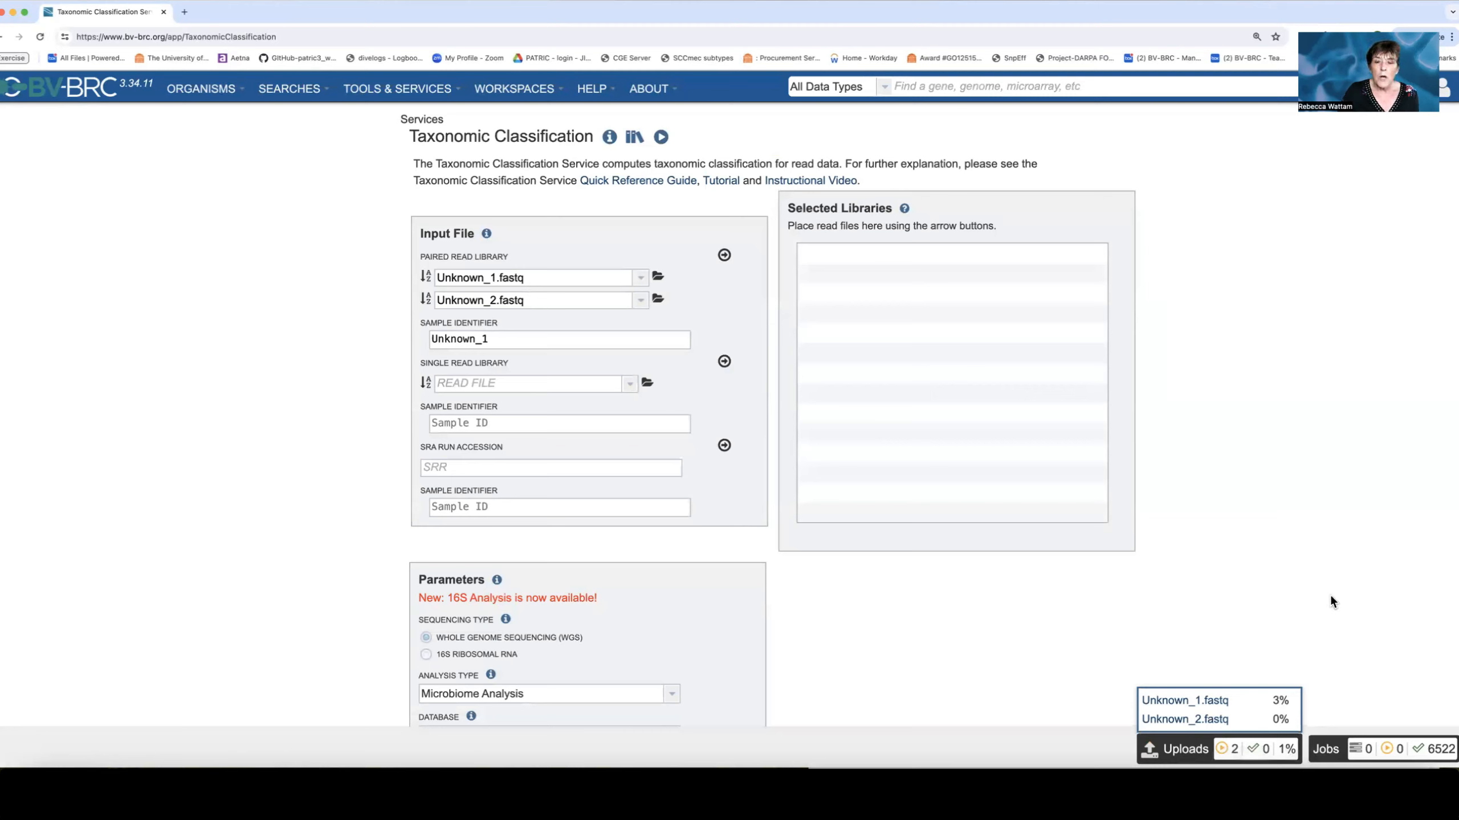
{"action": "left_click", "coordinate": [1307, 595]}
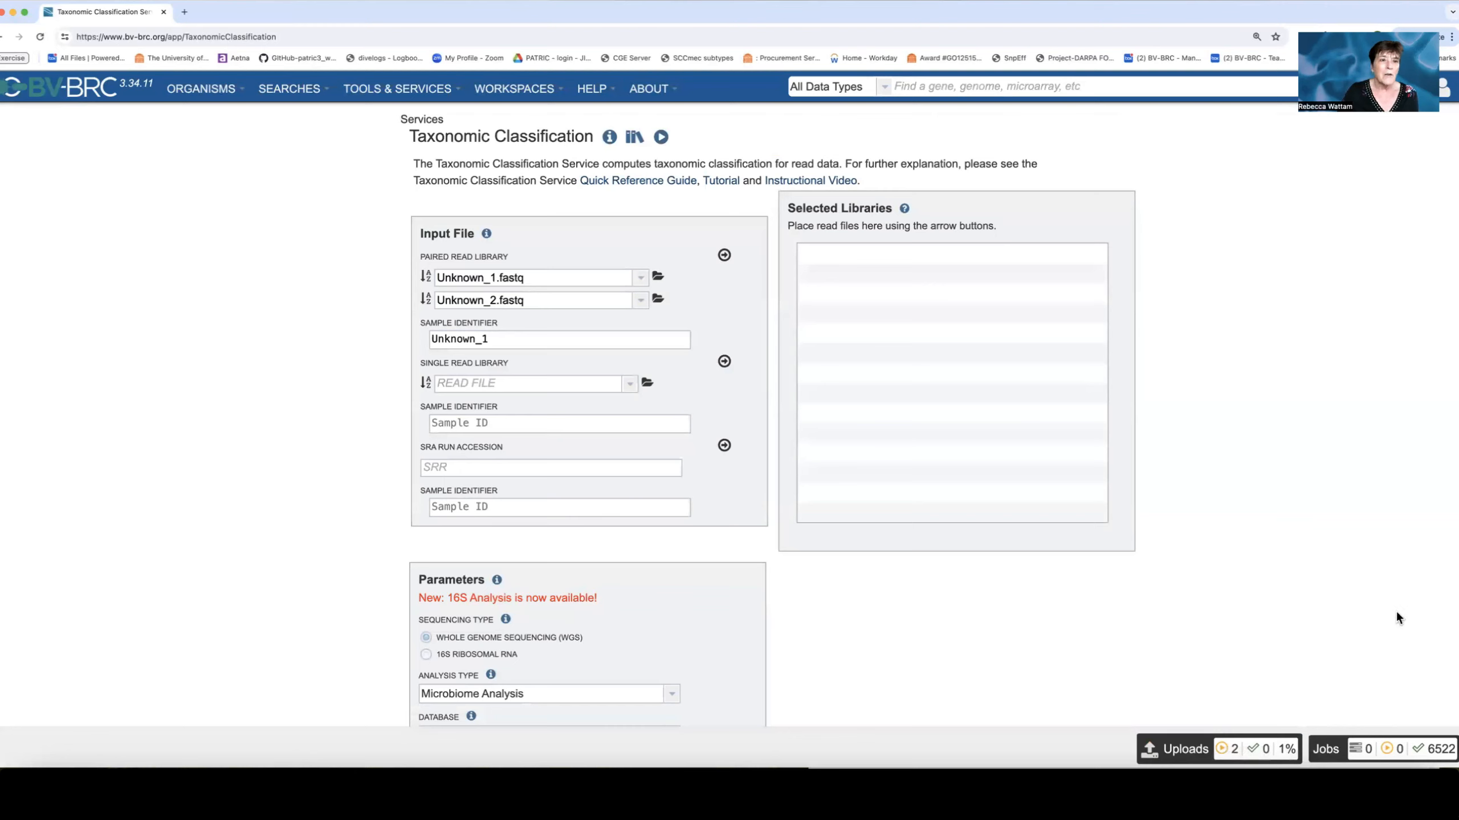
Open the home workspace's upload dialog and browse for files without choosing one.
{"action": "left_click", "coordinate": [529, 92]}
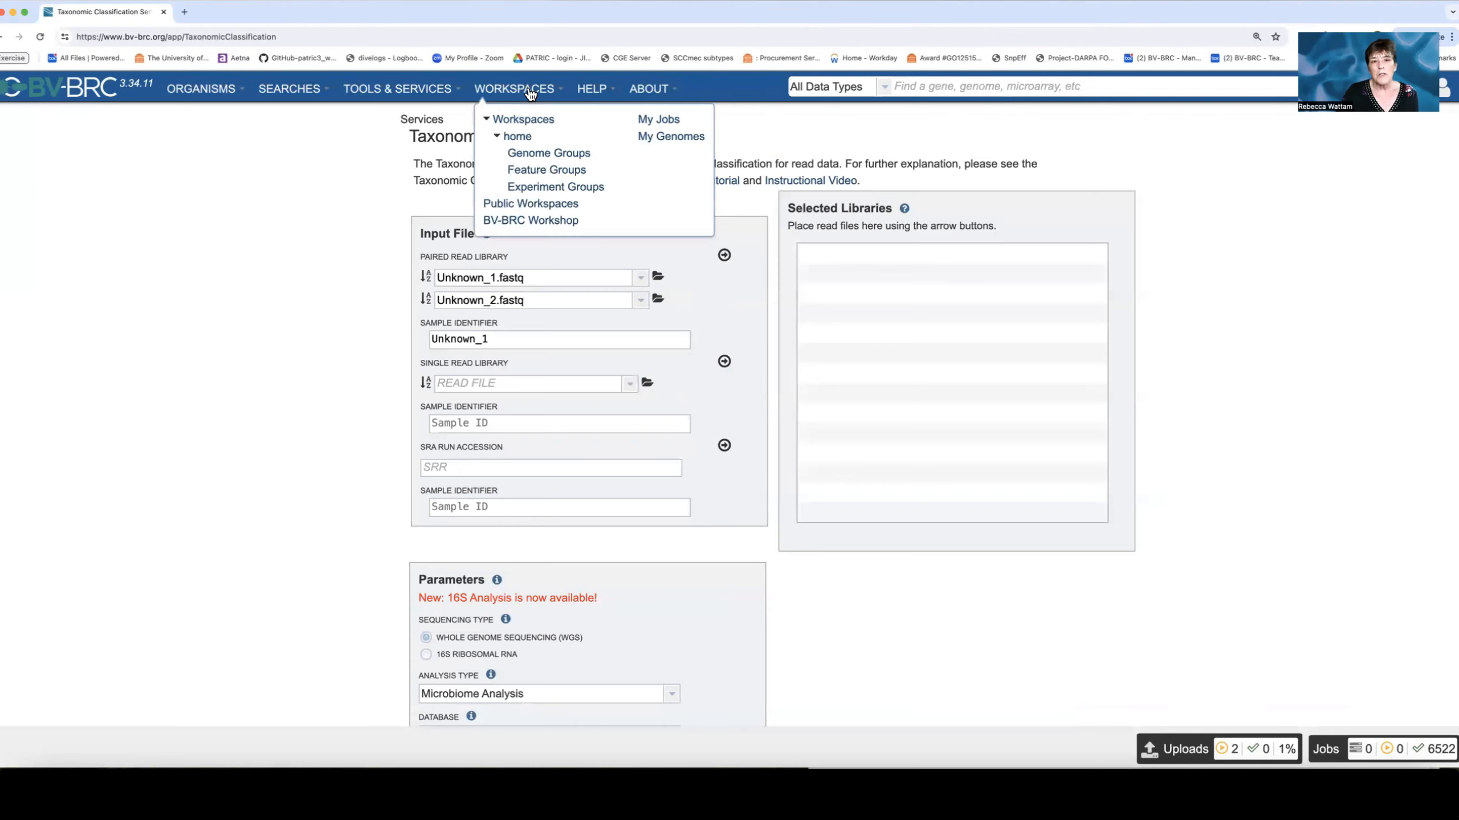
{"action": "left_click", "coordinate": [518, 138]}
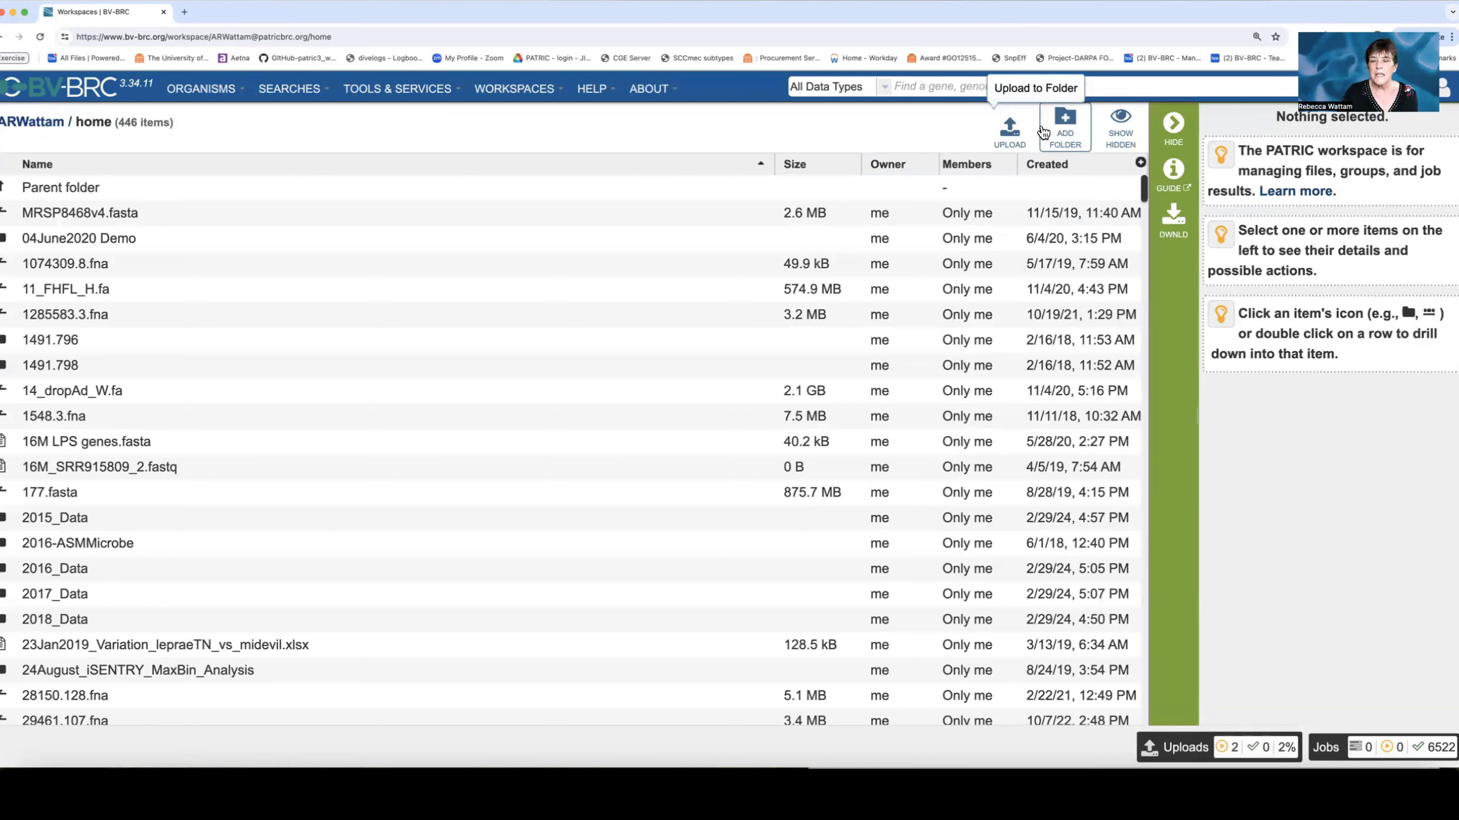
{"action": "left_click", "coordinate": [1010, 132]}
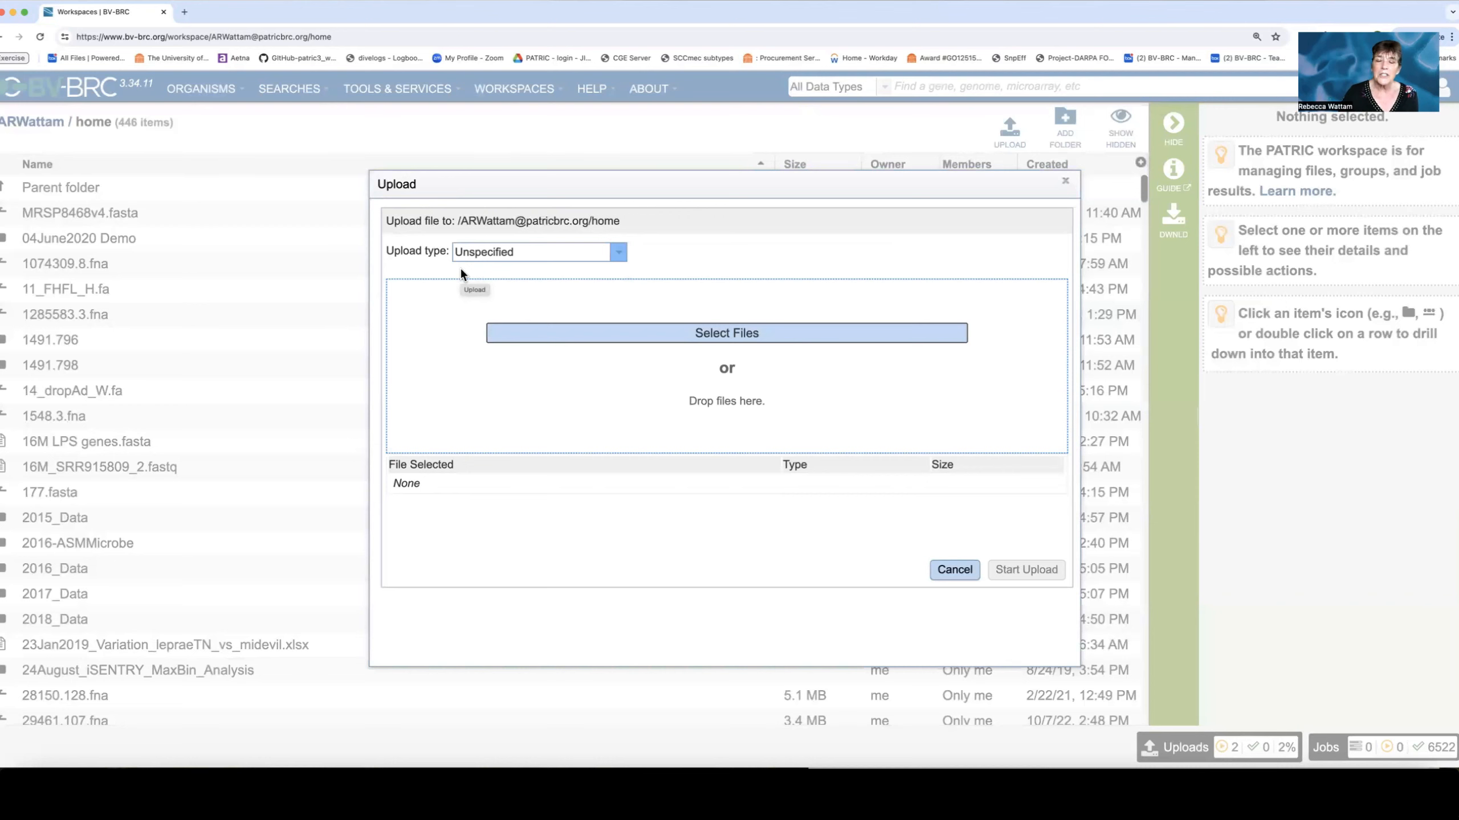
{"action": "left_click", "coordinate": [729, 336]}
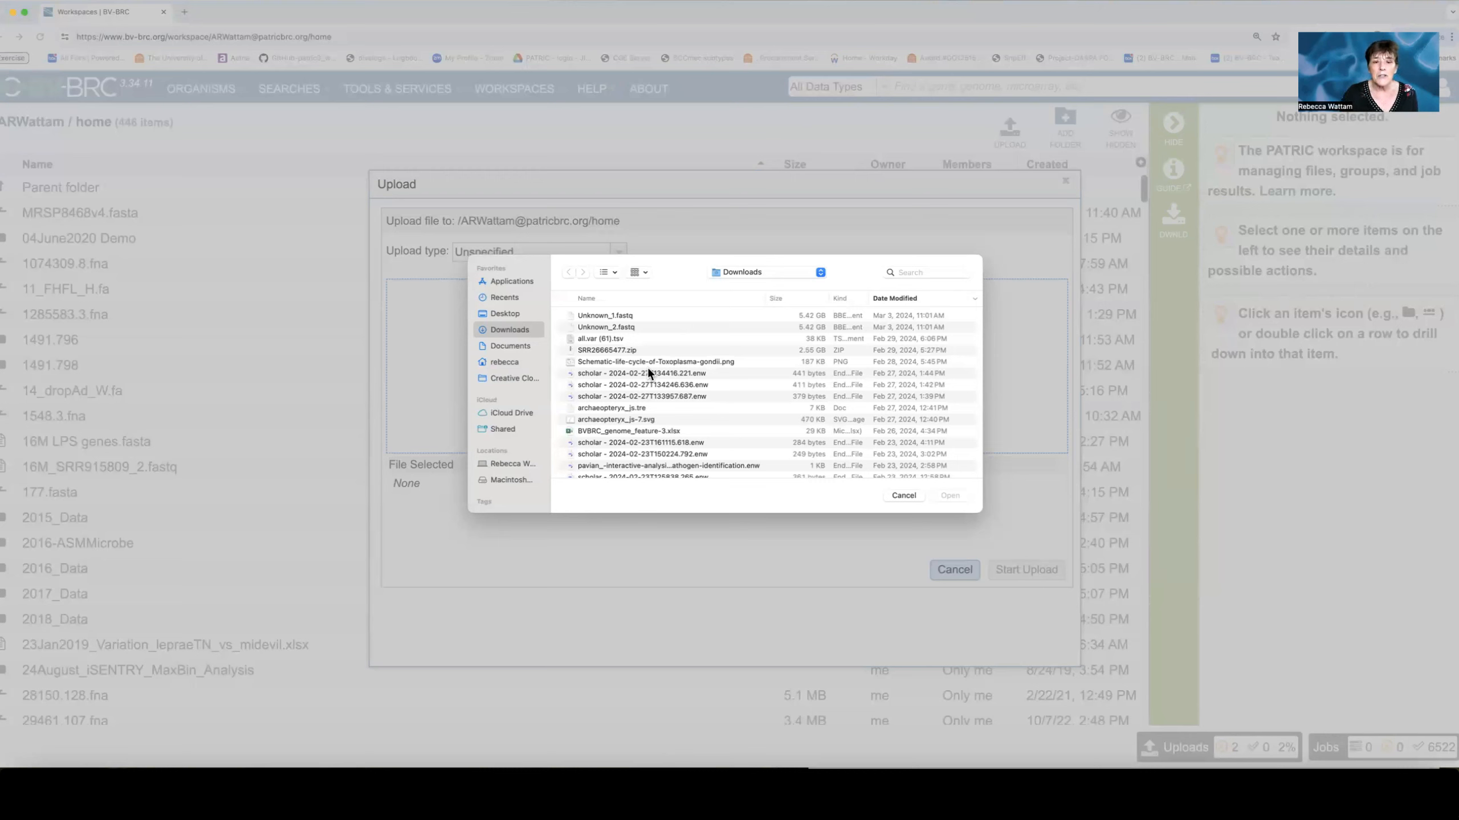
{"action": "left_click", "coordinate": [903, 495]}
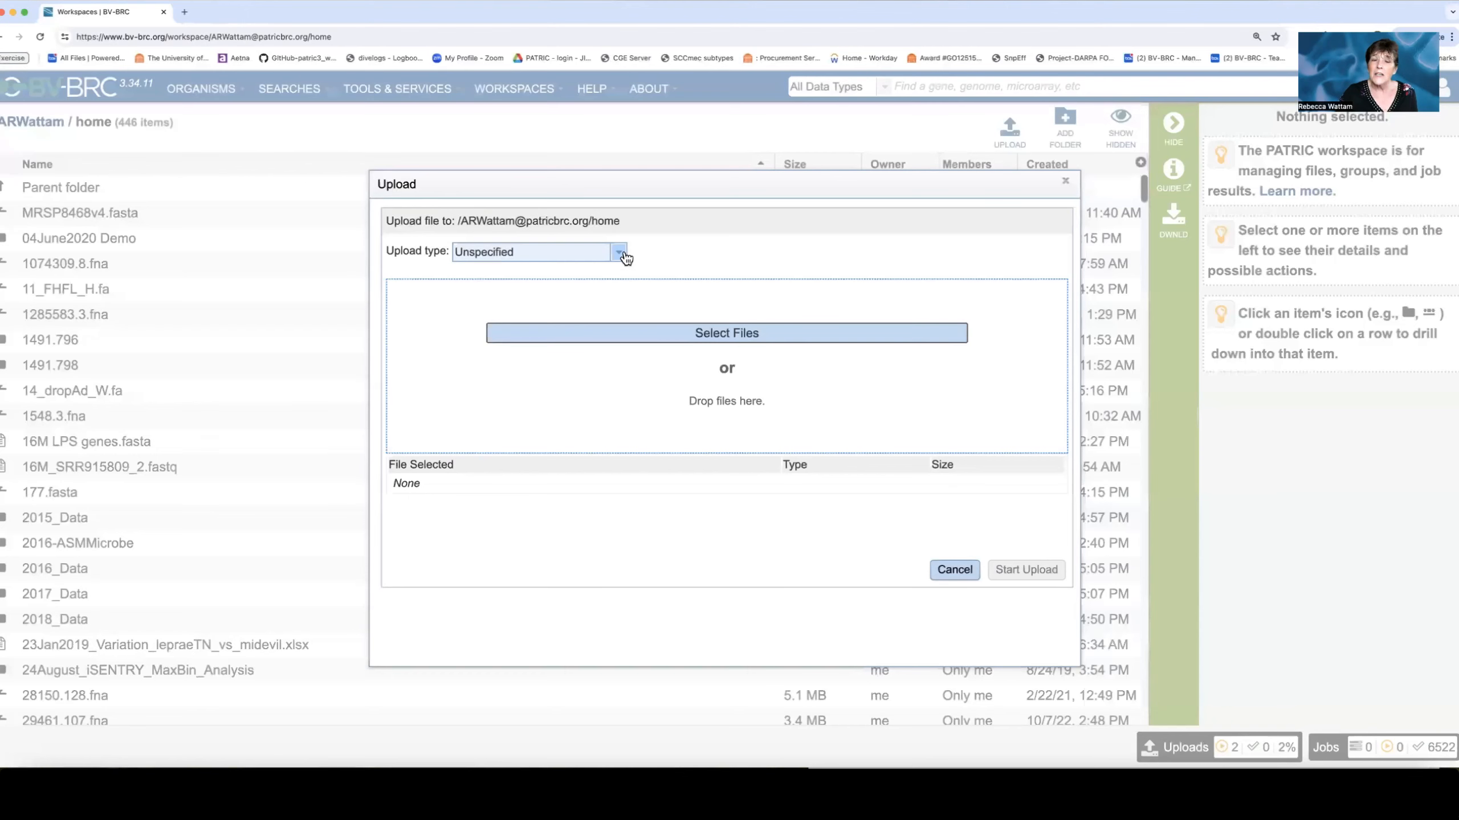
{"action": "left_click", "coordinate": [624, 257]}
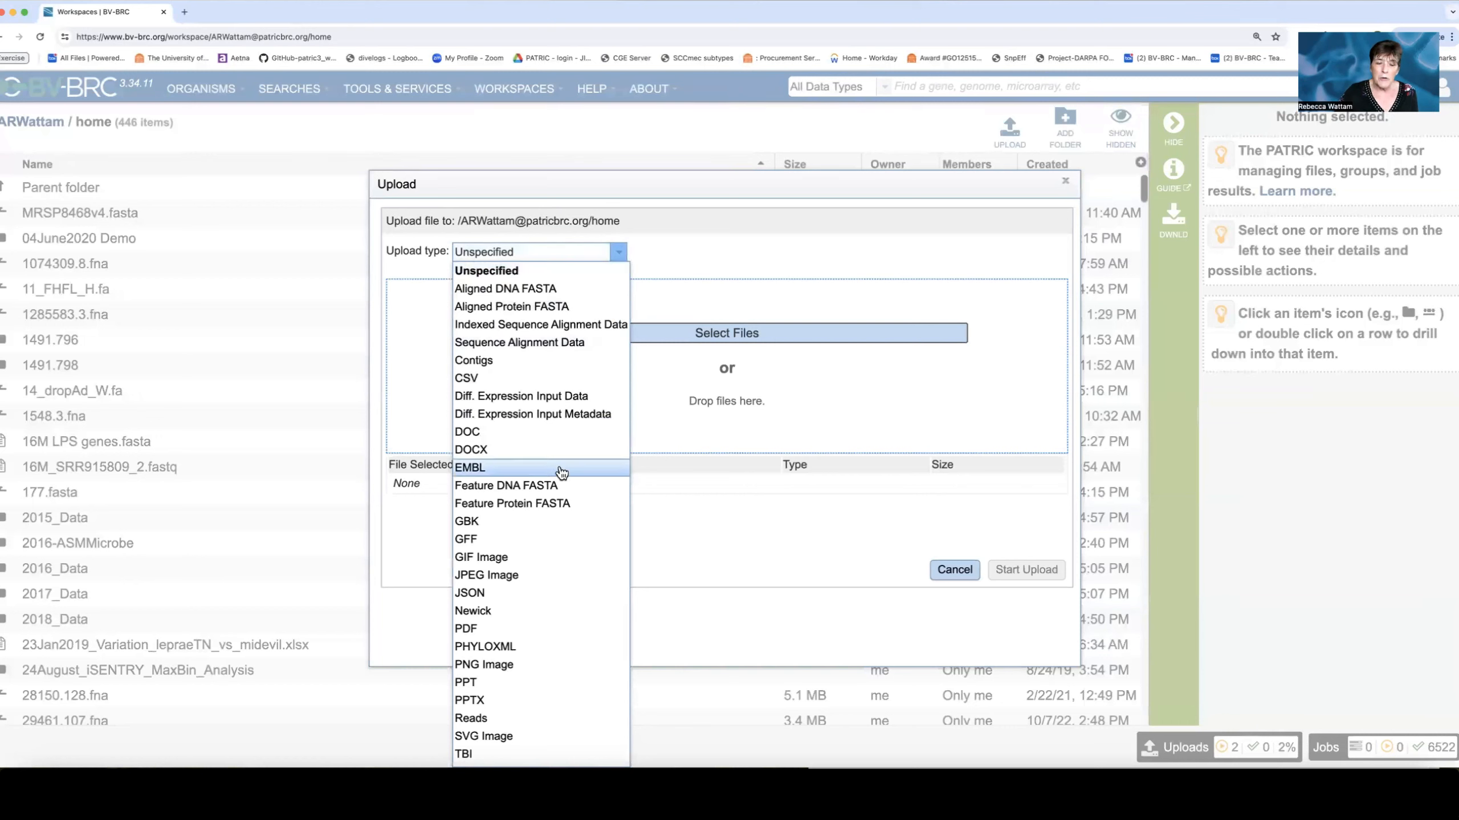
{"action": "scroll", "coordinate": [556, 516], "scroll_direction": "down", "scroll_amount": 2}
{"action": "scroll", "coordinate": [556, 517], "scroll_direction": "down", "scroll_amount": 3}
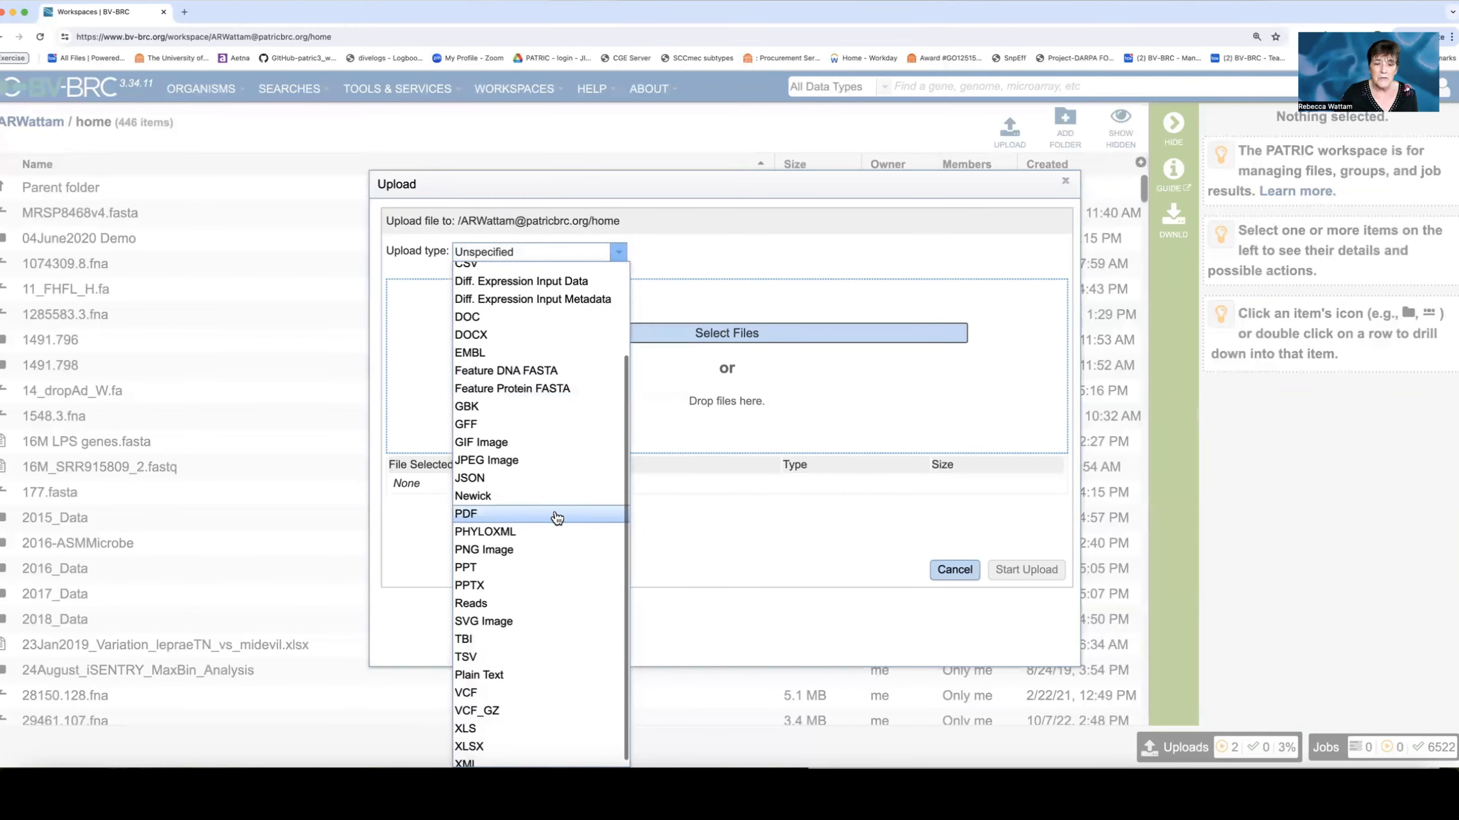
{"action": "left_click", "coordinate": [509, 597]}
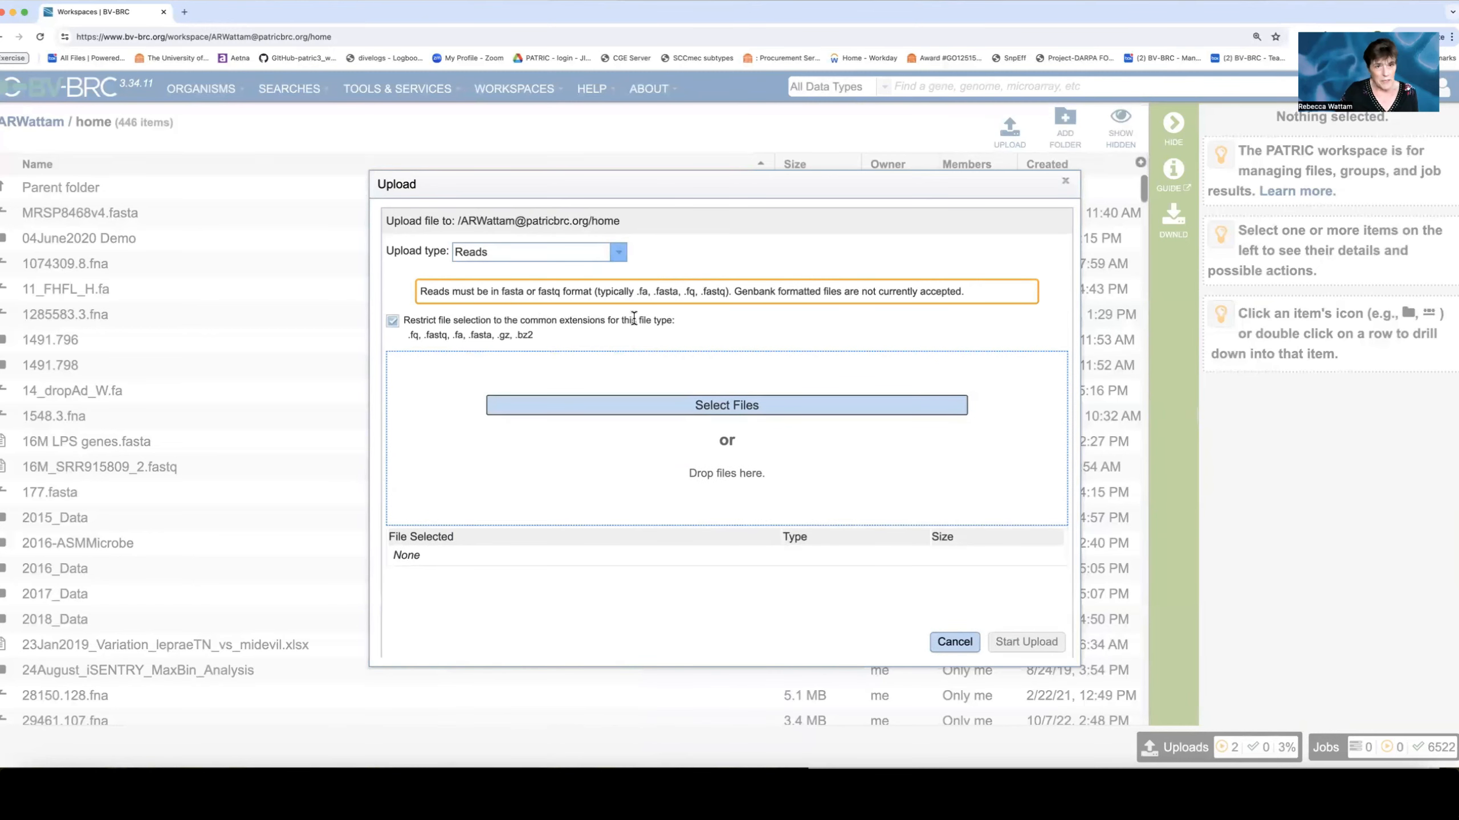
{"action": "left_click", "coordinate": [755, 407]}
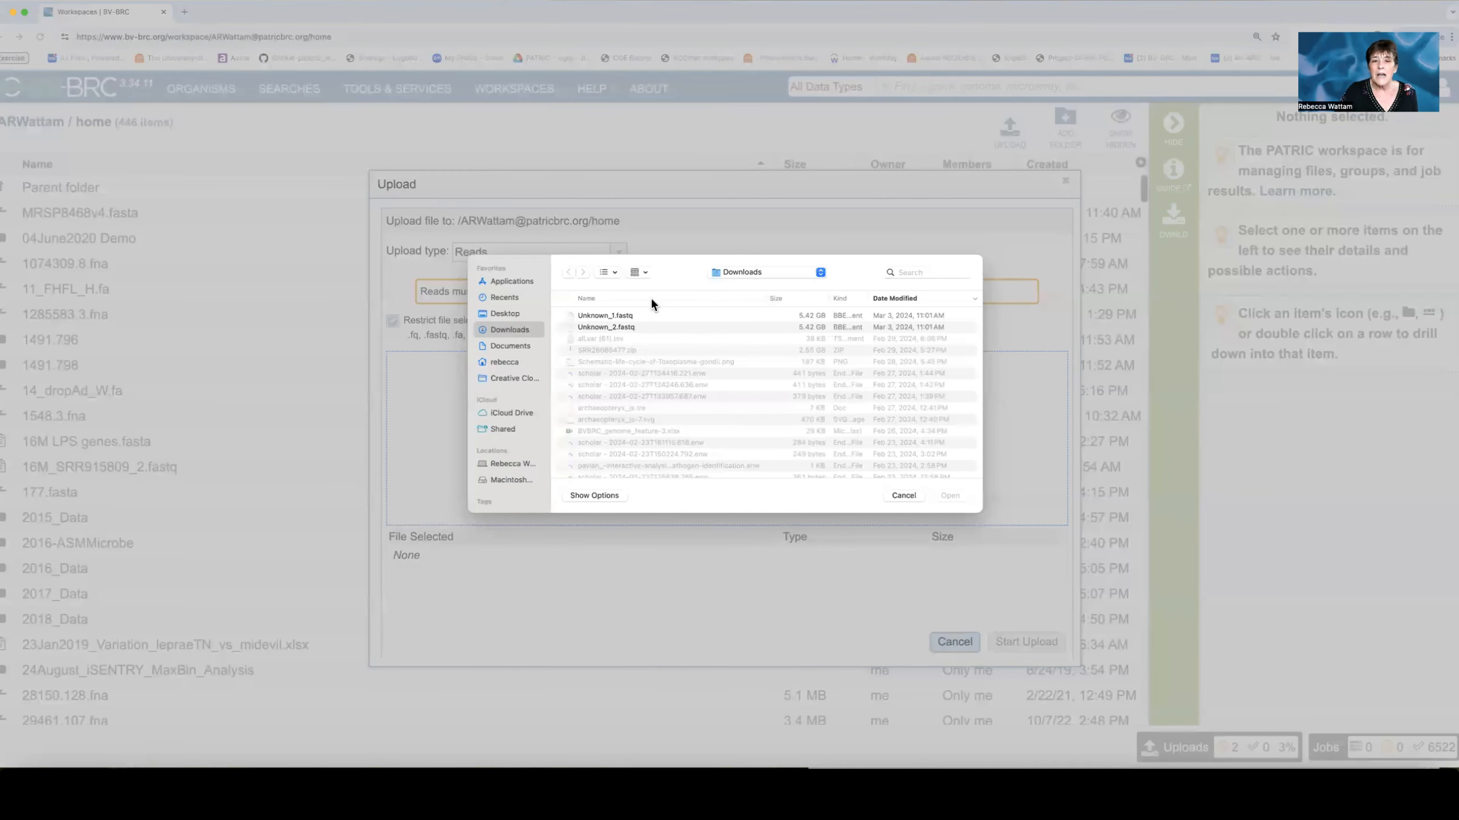
{"action": "left_click", "coordinate": [904, 495]}
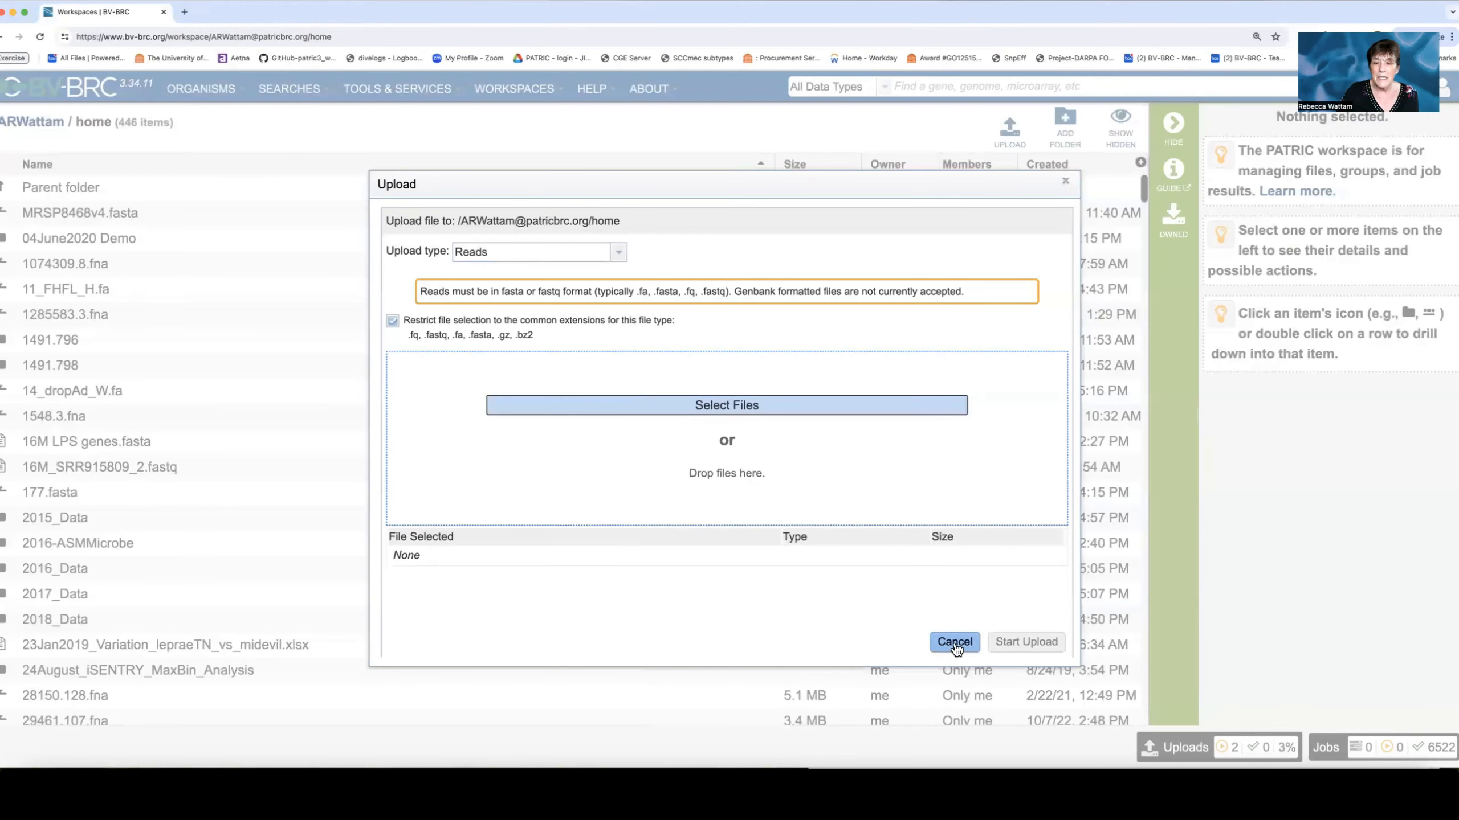
{"action": "left_click", "coordinate": [955, 642]}
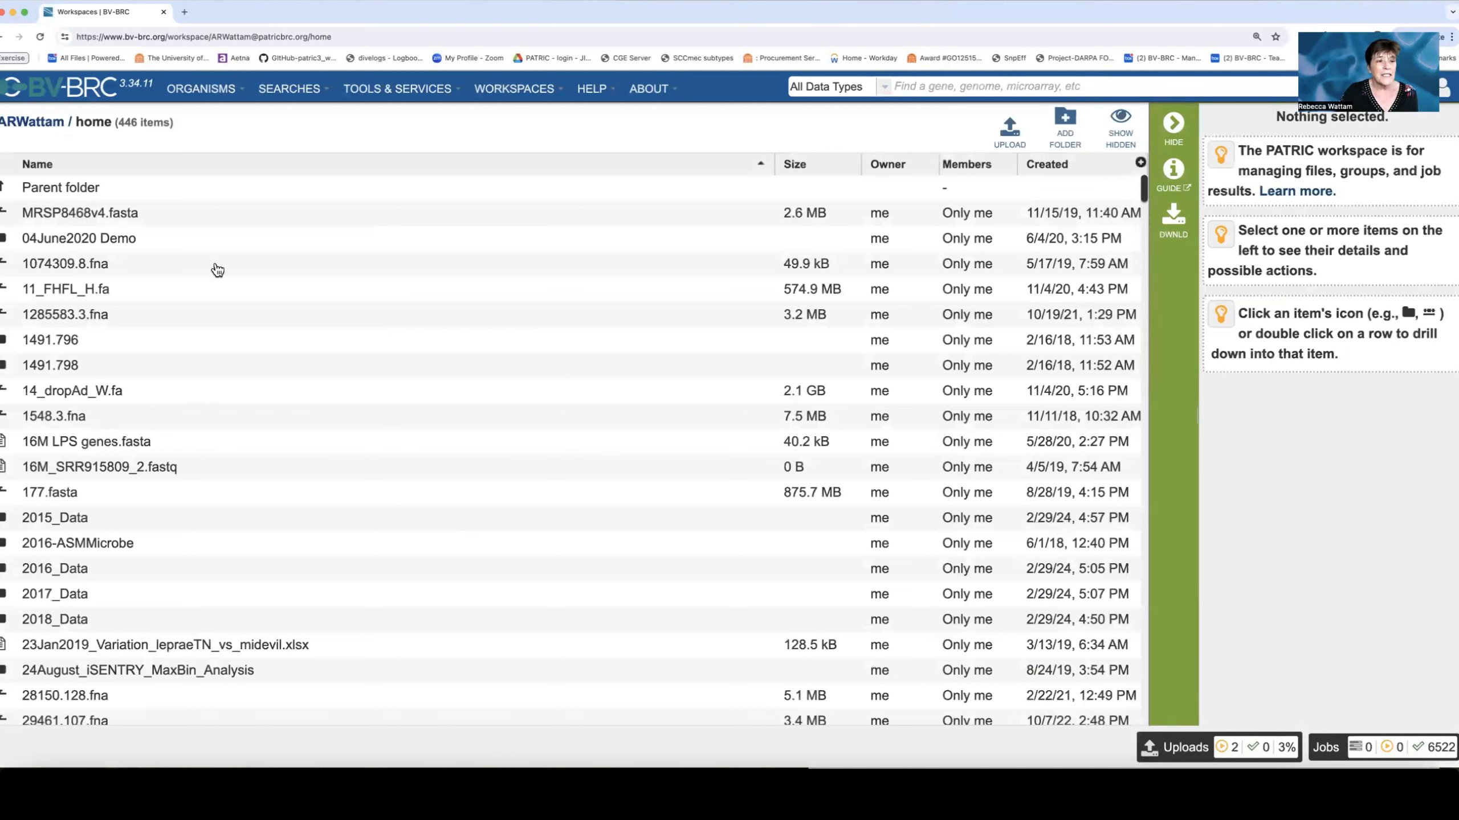
Select 1074309.8.fna and choose reads as its new object type, closing the dialog without saving.
{"action": "left_click", "coordinate": [175, 271]}
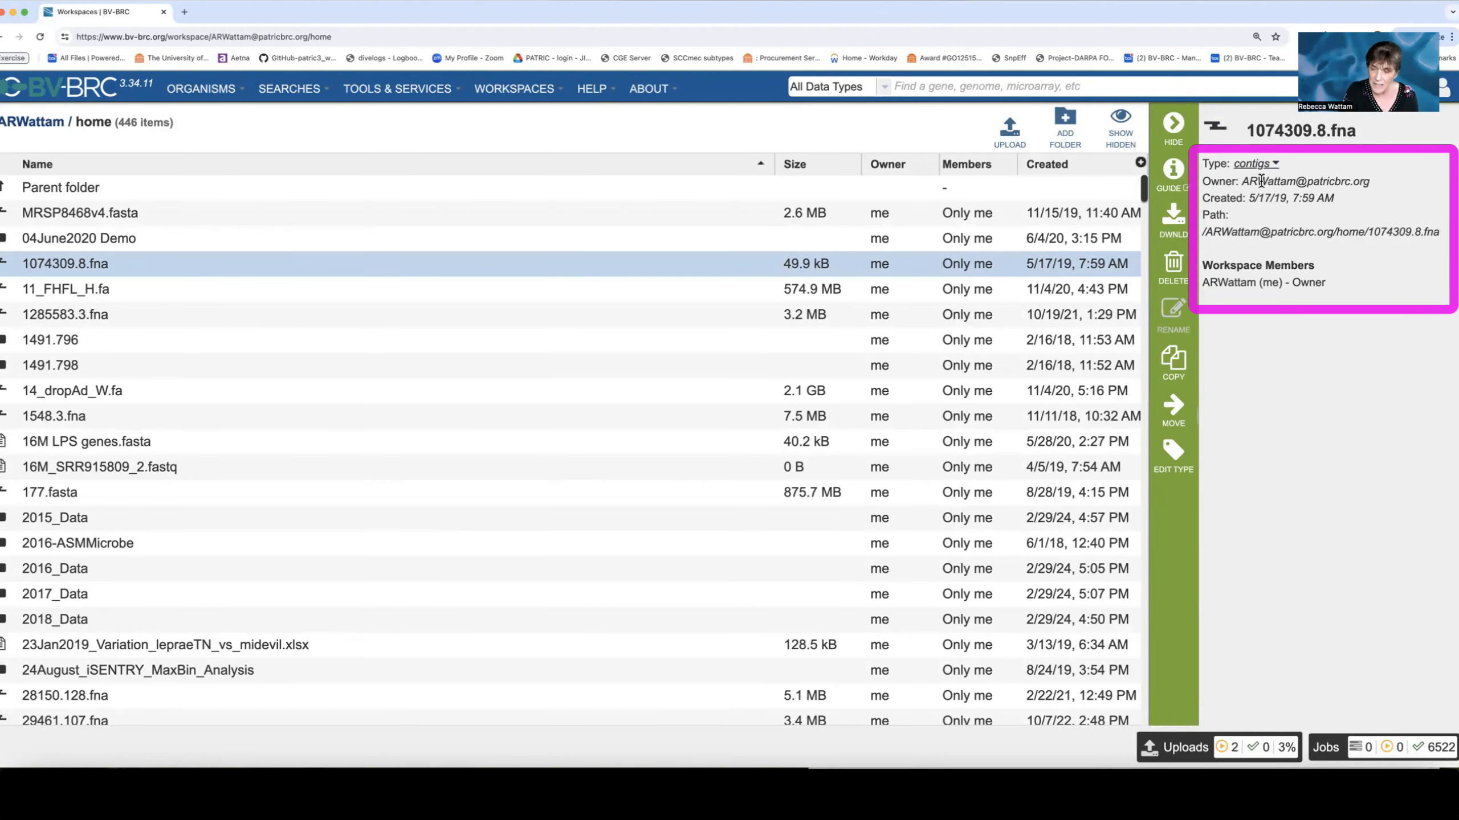
{"action": "key", "text": "super+equal"}
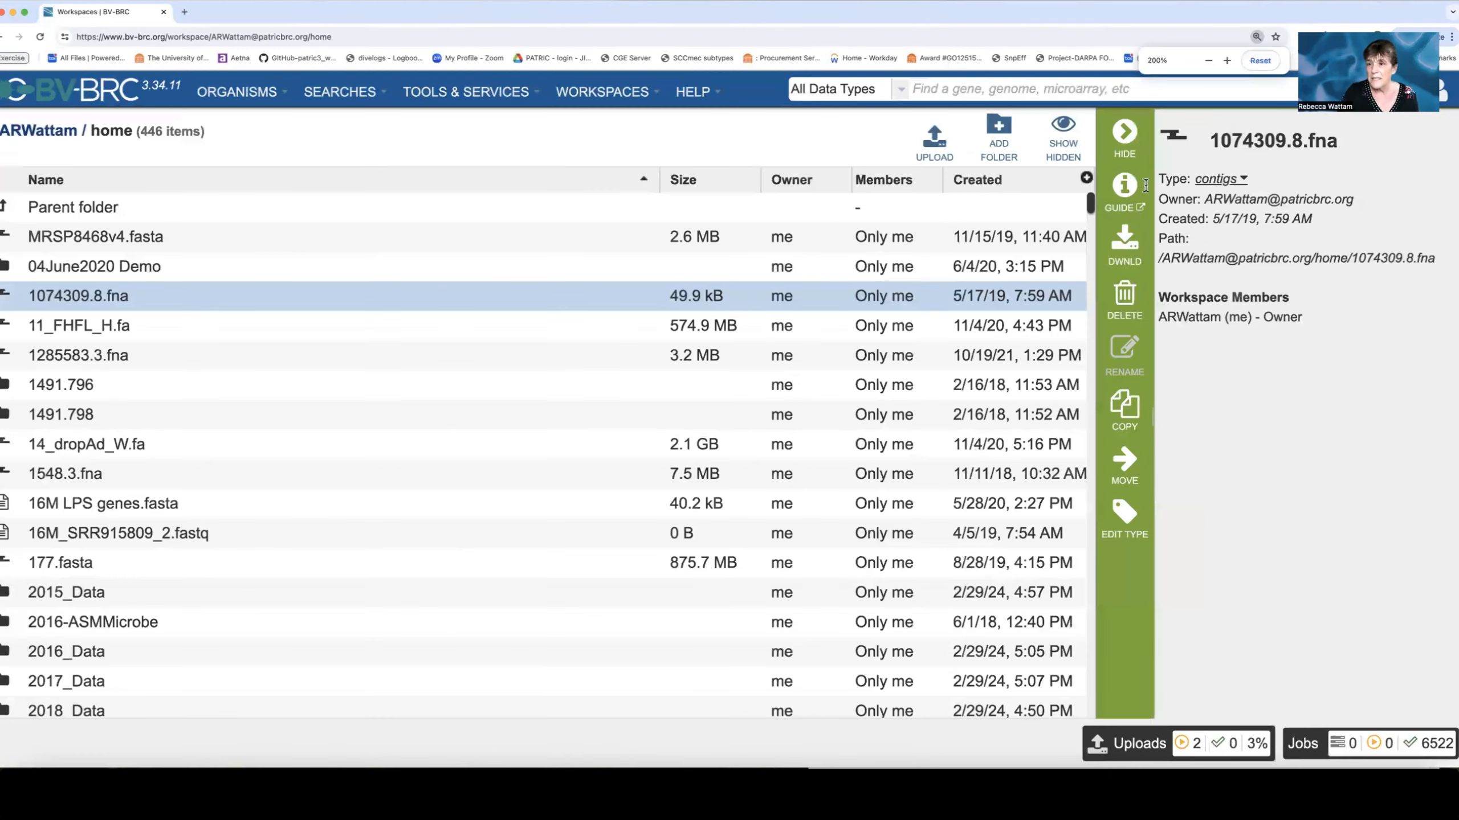
{"action": "key", "text": "super+equal"}
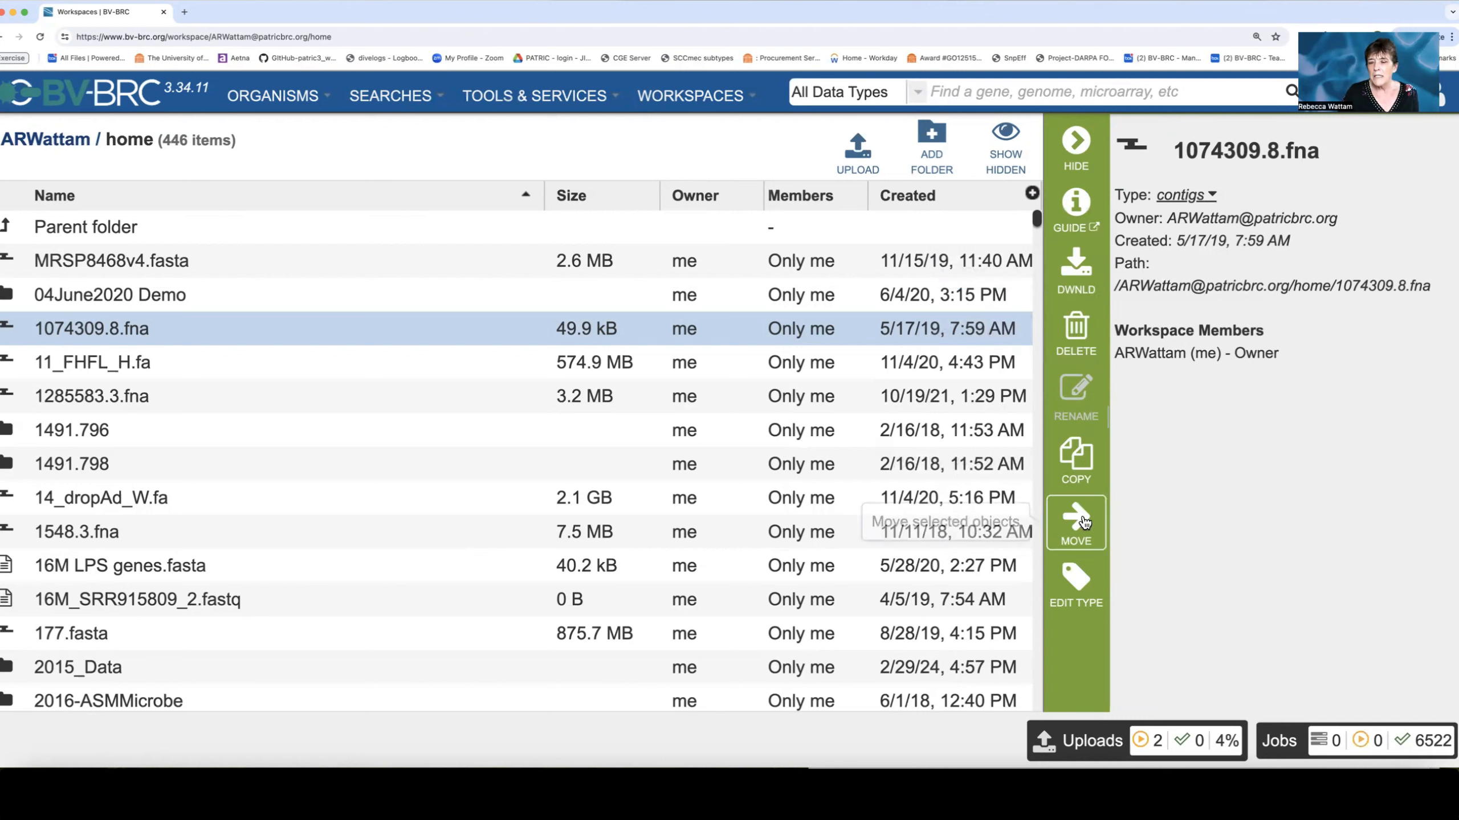
{"action": "left_click", "coordinate": [1085, 582]}
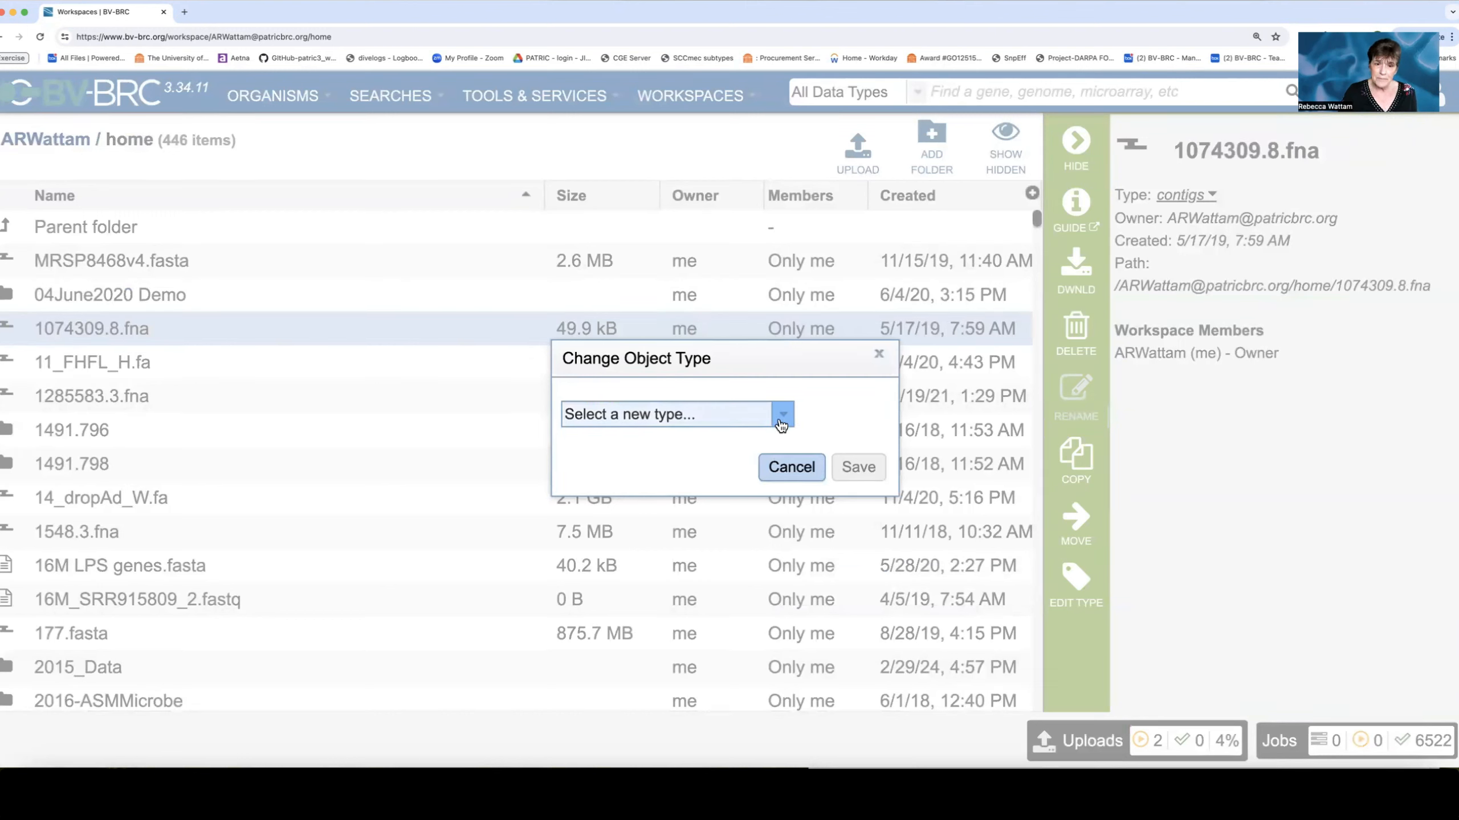
{"action": "left_click", "coordinate": [781, 419]}
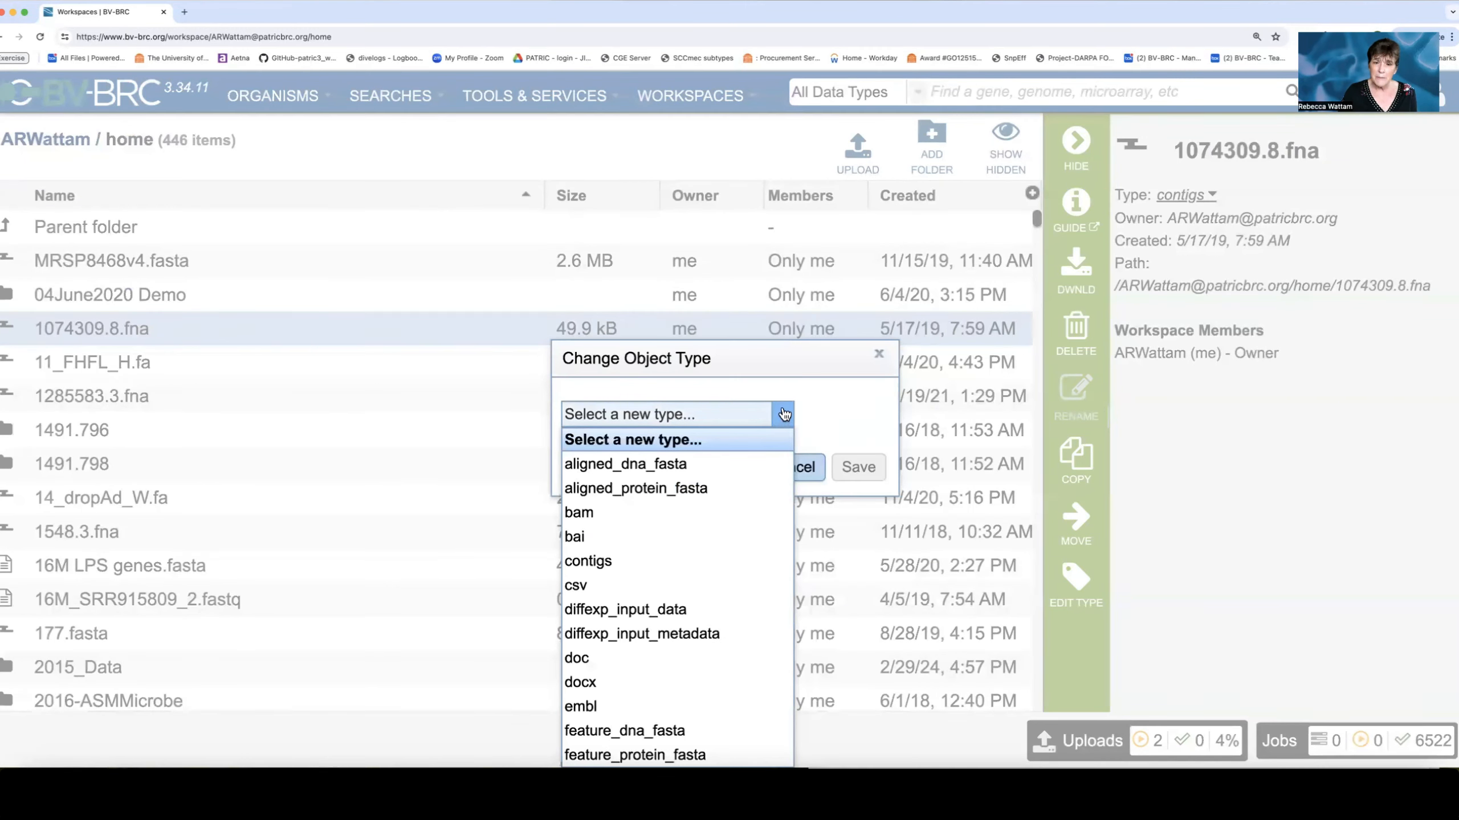
{"action": "scroll", "coordinate": [689, 563], "scroll_direction": "down", "scroll_amount": 2}
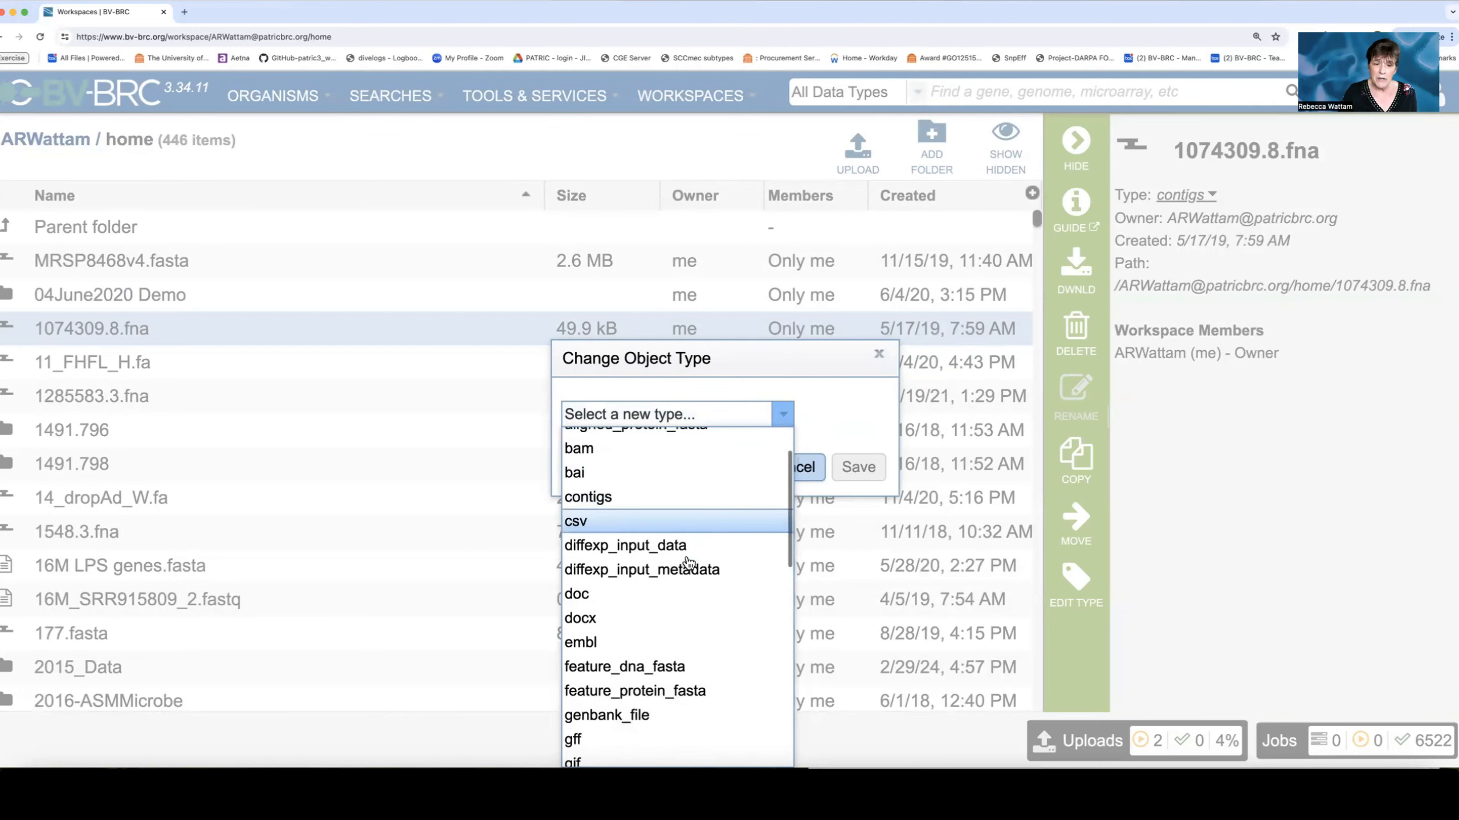
{"action": "scroll", "coordinate": [689, 562], "scroll_direction": "down", "scroll_amount": 5}
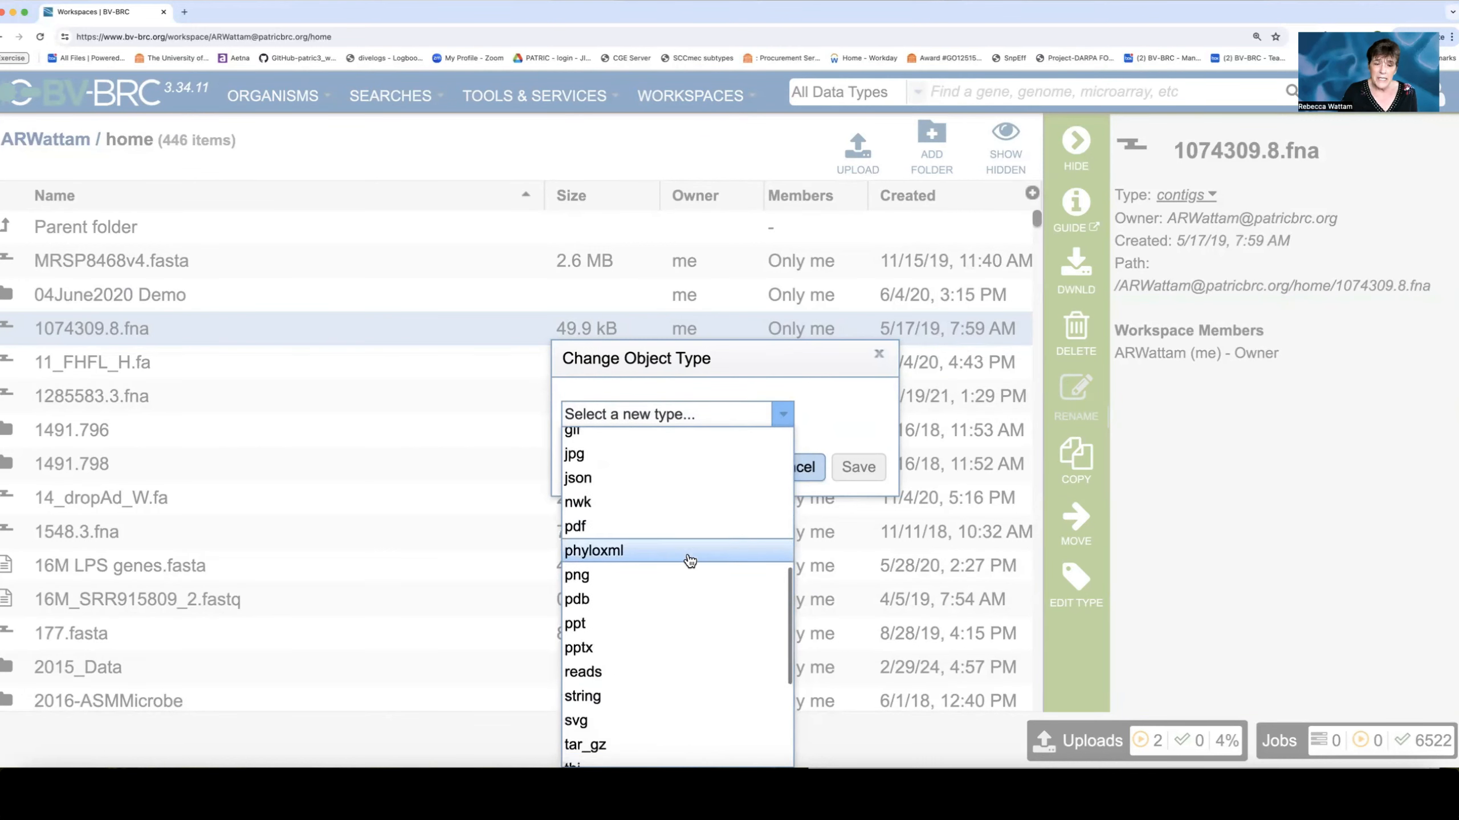
{"action": "scroll", "coordinate": [660, 563], "scroll_direction": "down", "scroll_amount": 2}
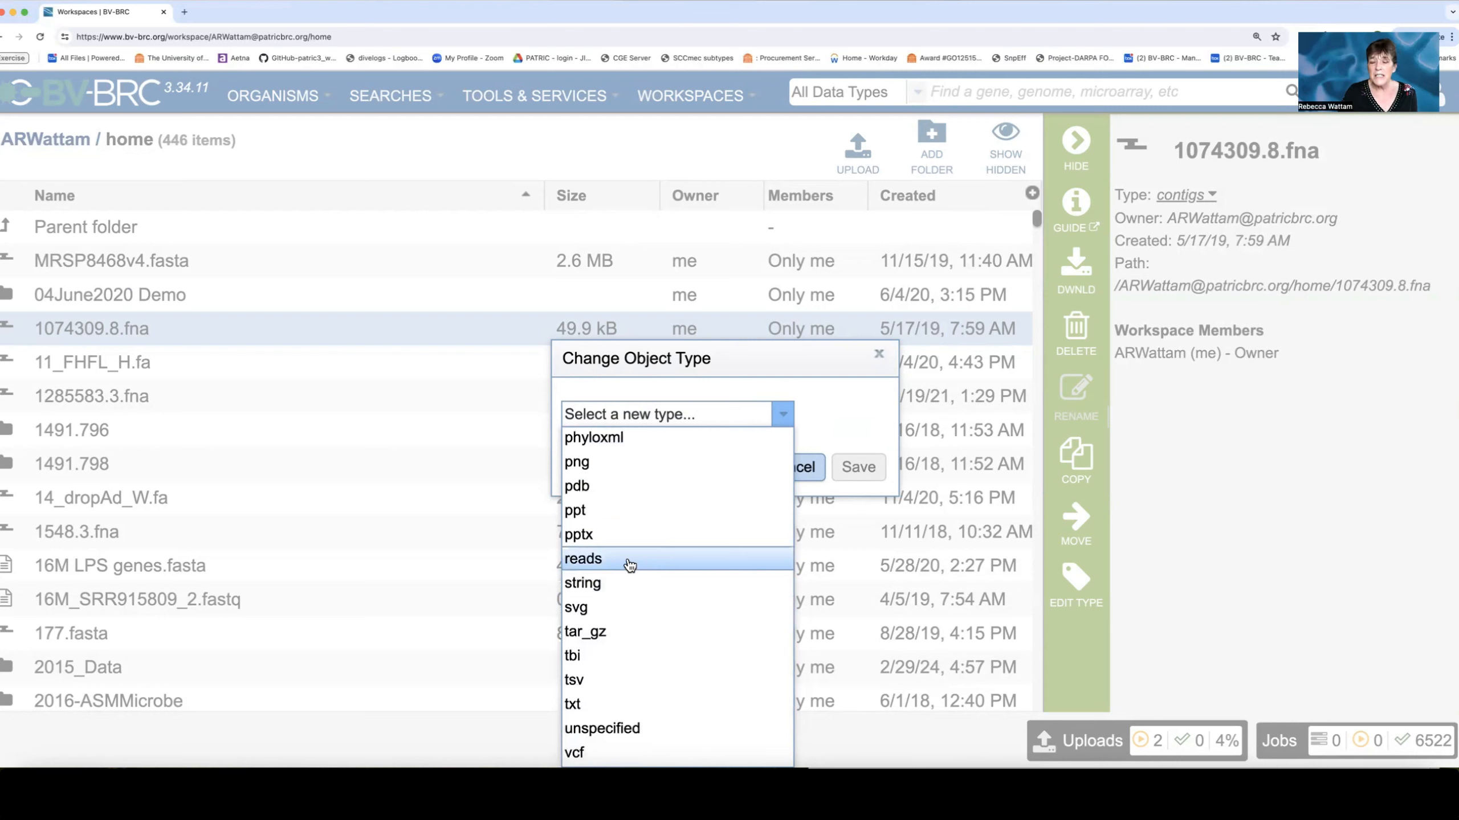
{"action": "left_click", "coordinate": [630, 565]}
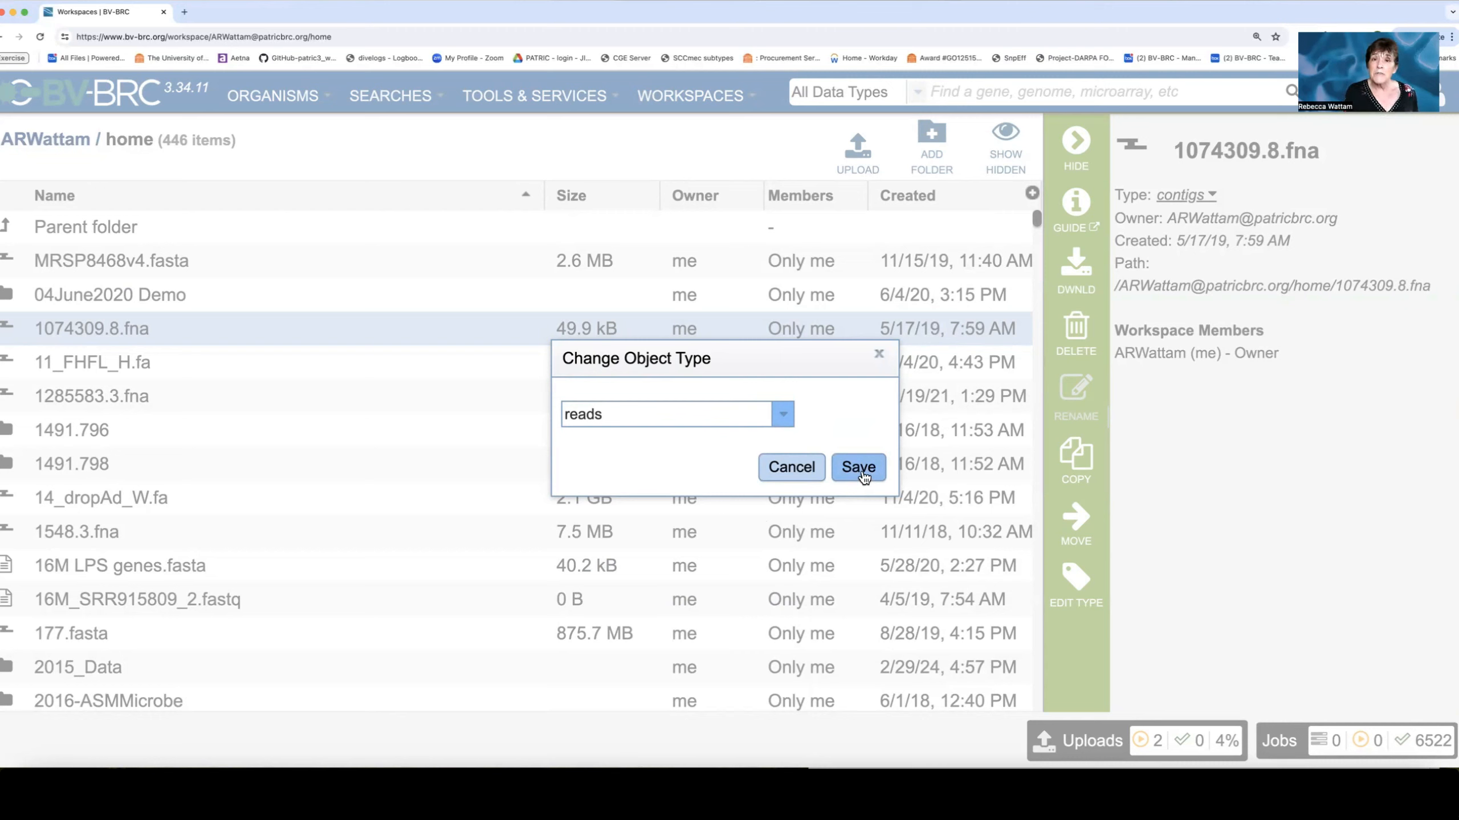
{"action": "left_click", "coordinate": [881, 357]}
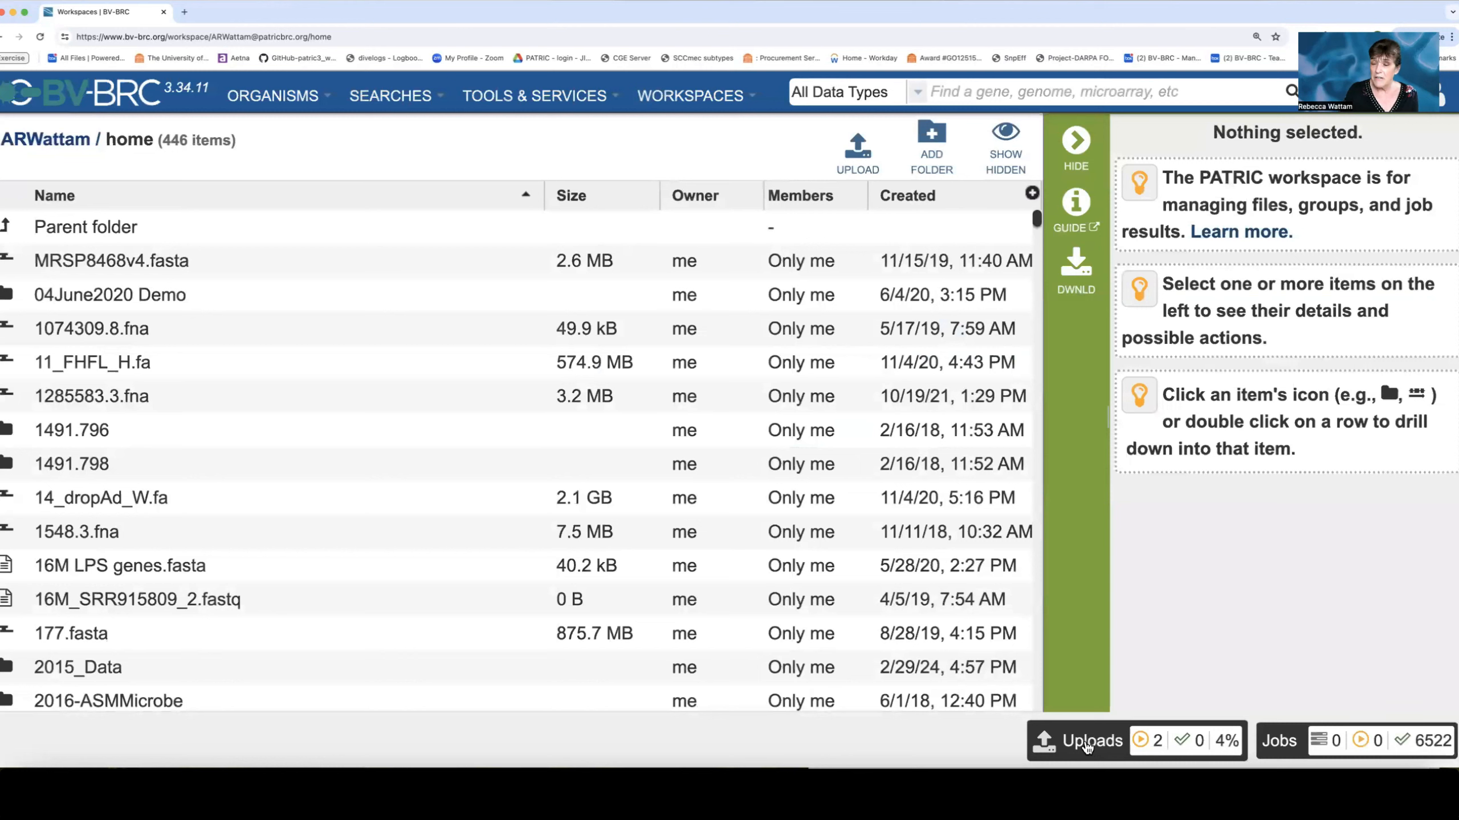
Check the upload progress of Unknown_1.fastq and Unknown_2.fastq.
{"action": "left_click", "coordinate": [1088, 745]}
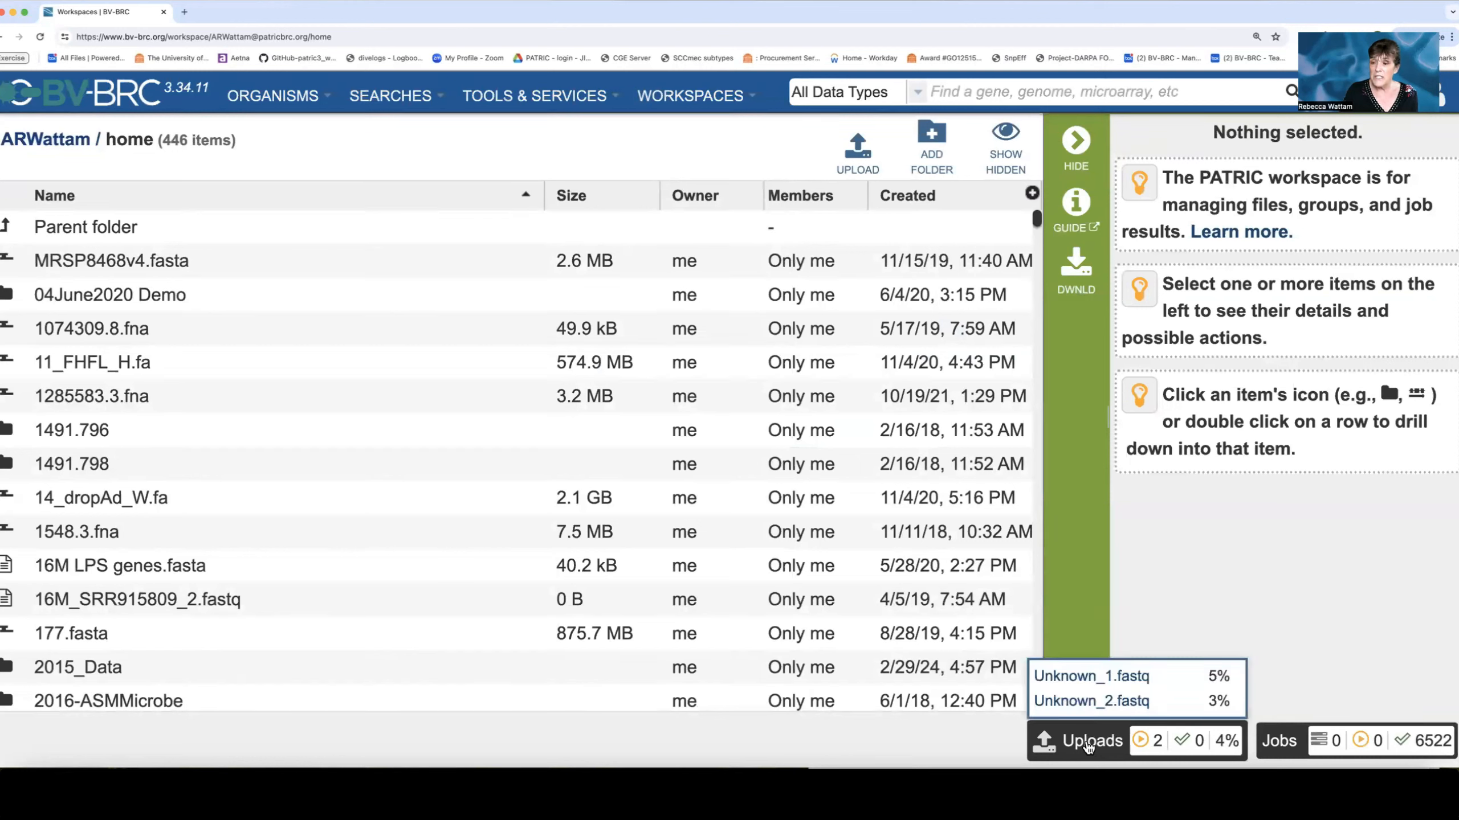